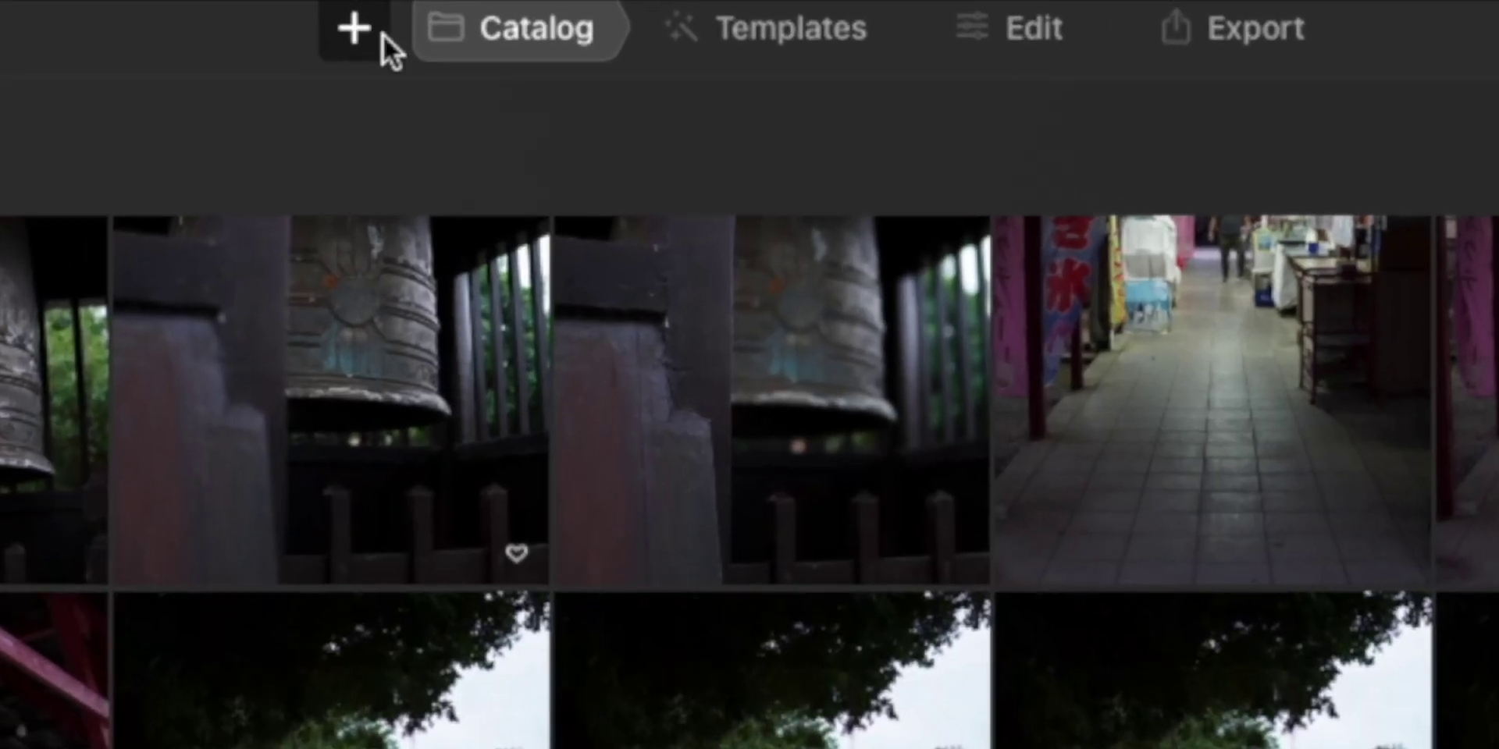
{"action": "left_click", "coordinate": [368, 33]}
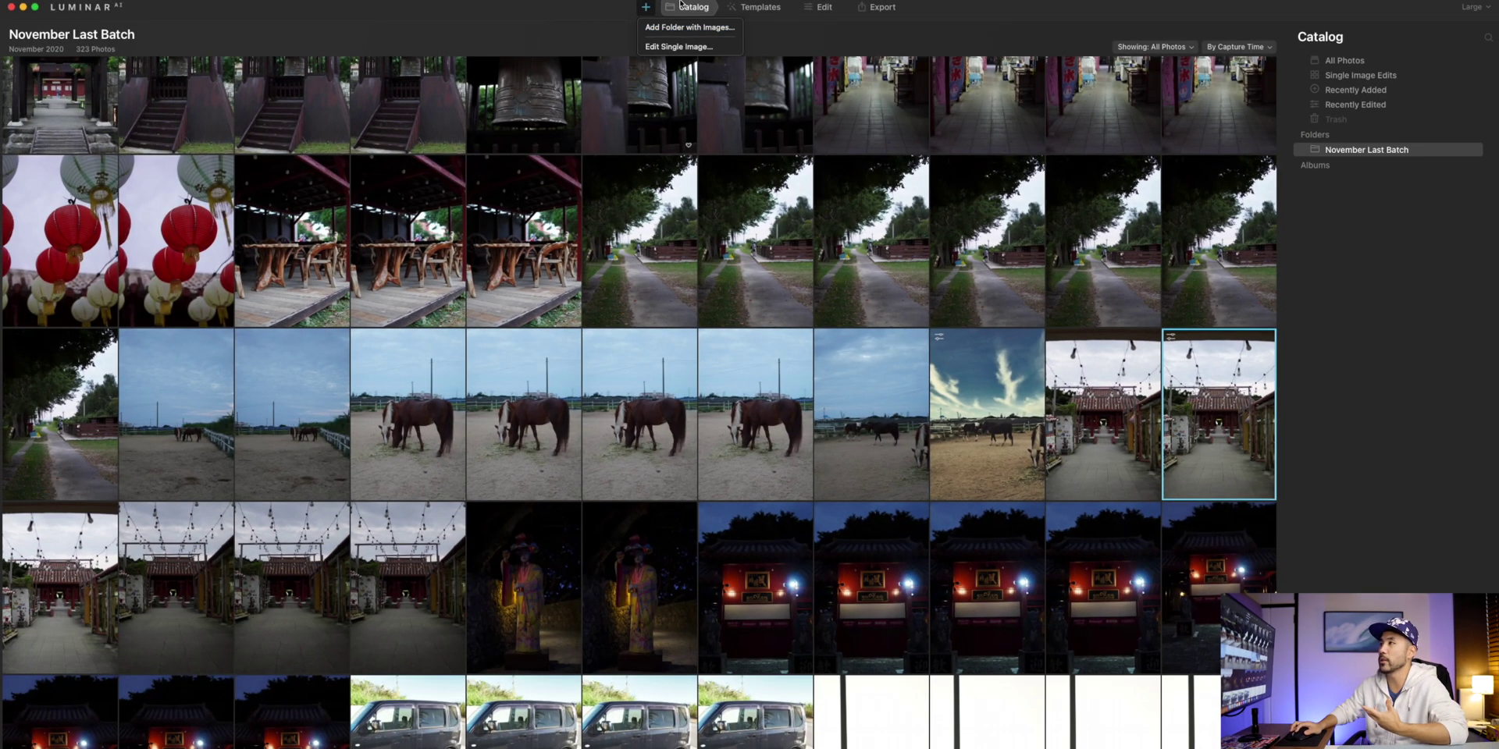
{"action": "left_click", "coordinate": [680, 4]}
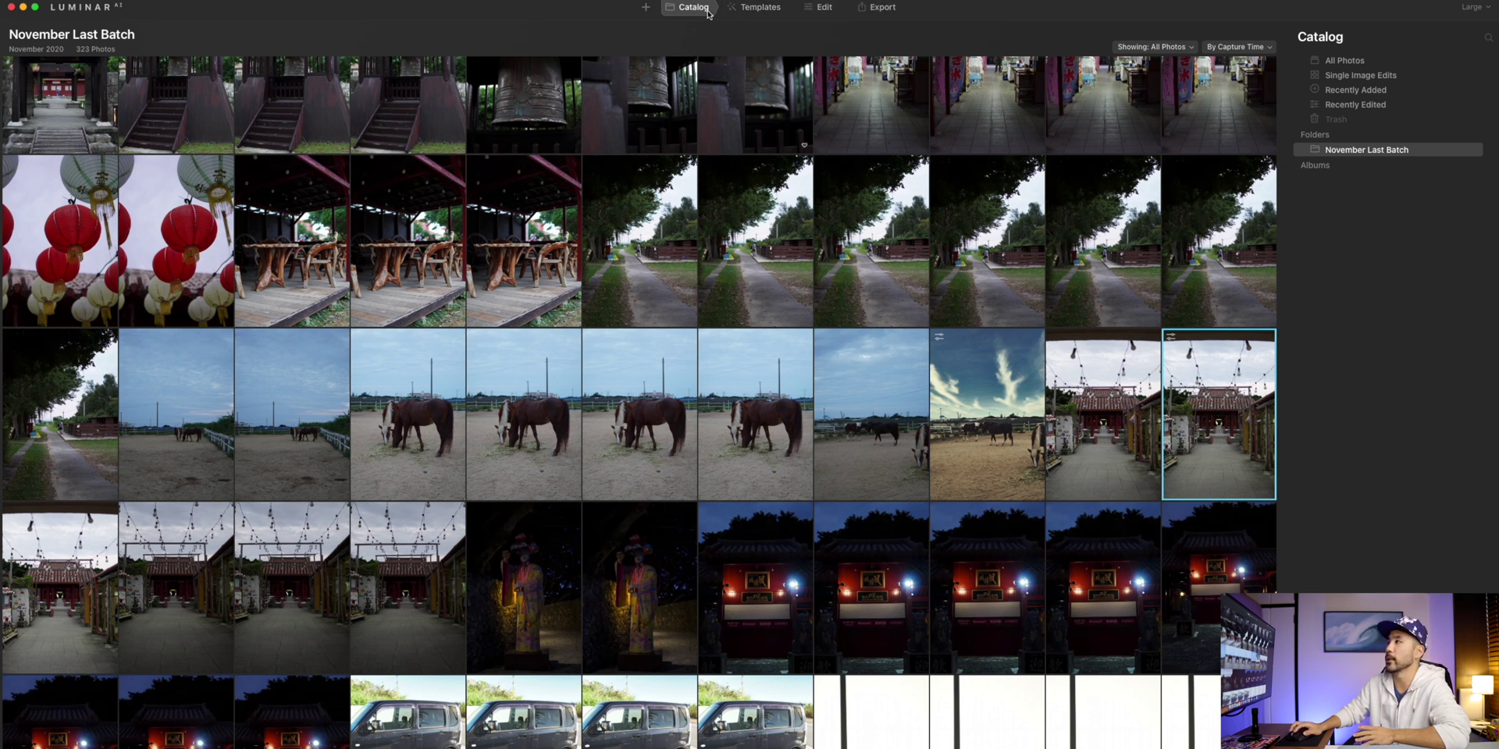
Step: Apply the Old Town template from the Urban Style collection to the selected photo DSC03262.ARW
{"action": "left_click", "coordinate": [759, 10]}
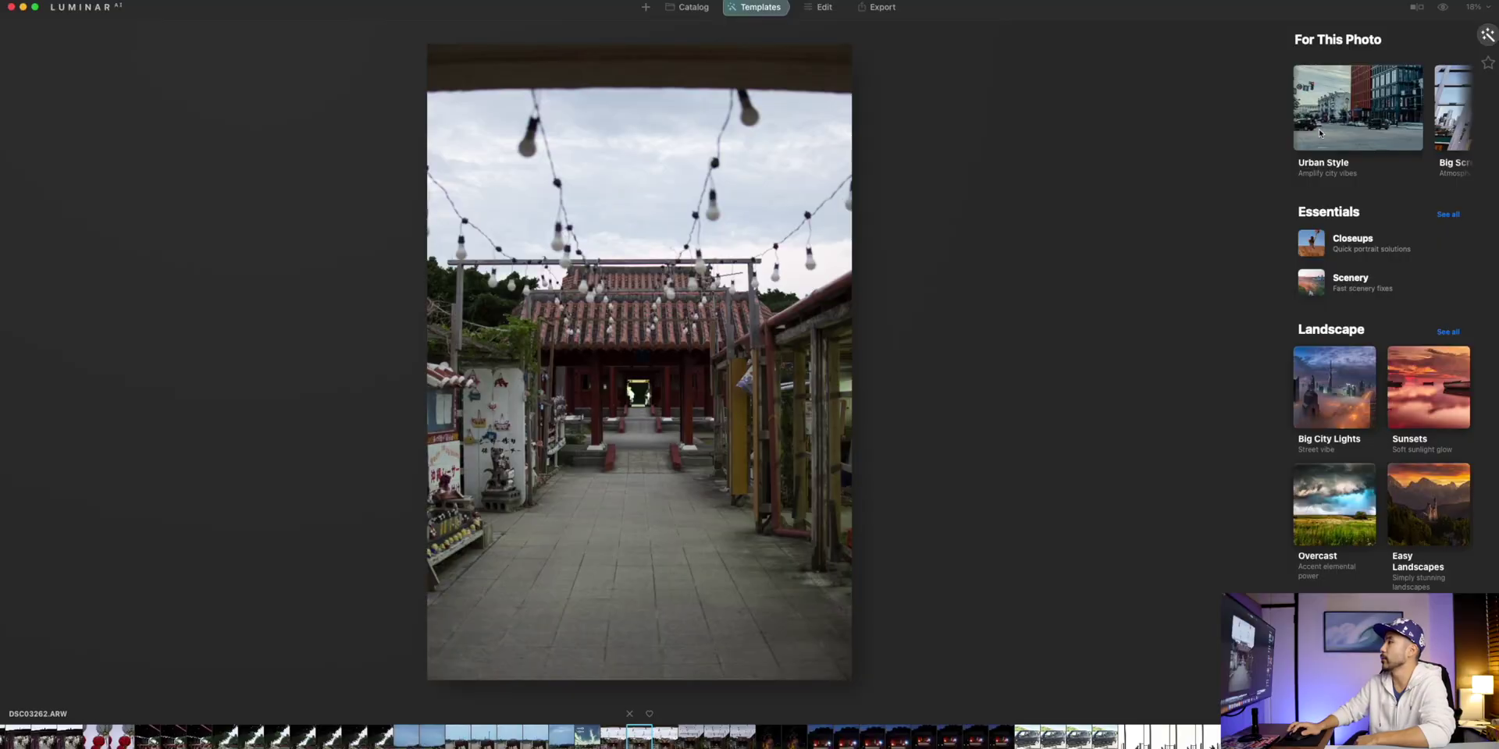
{"action": "left_click", "coordinate": [1318, 135]}
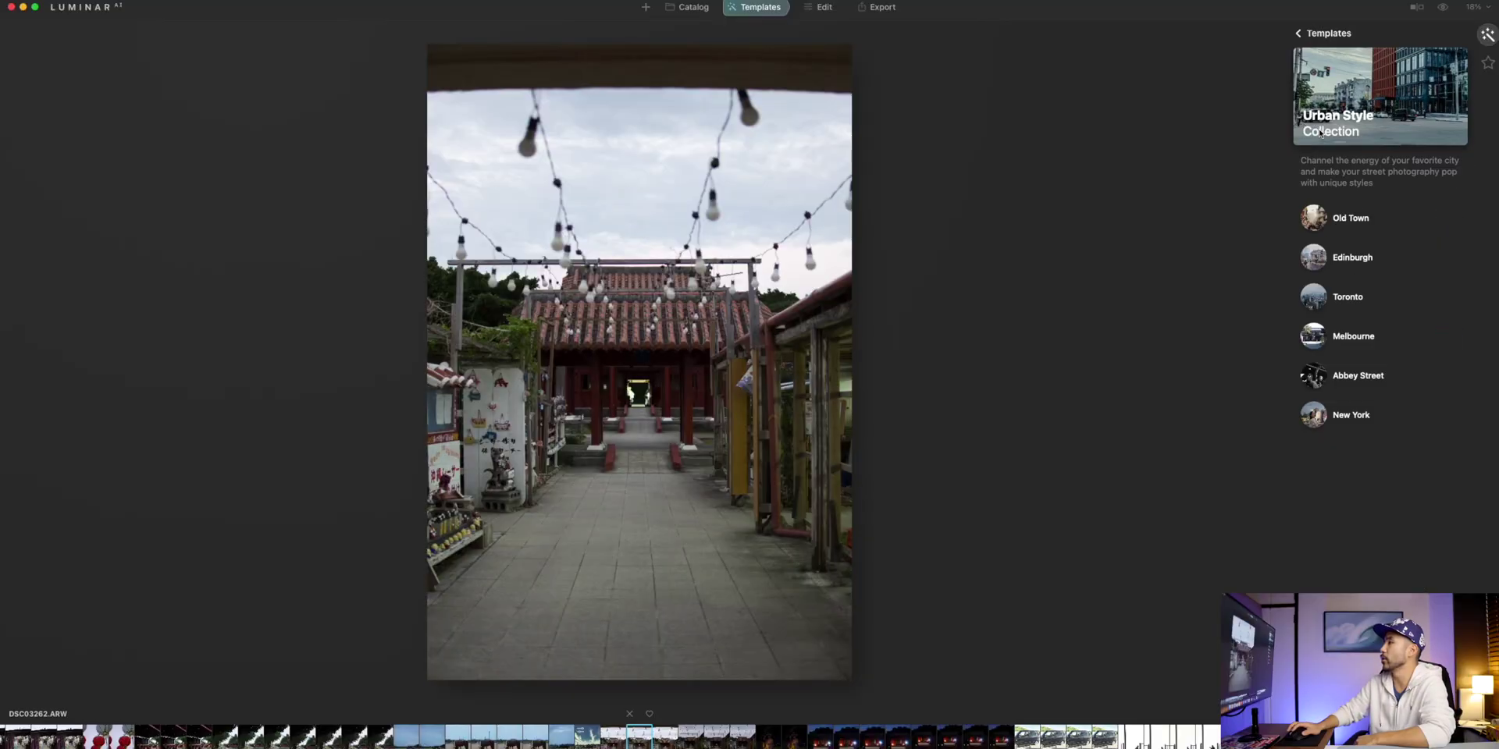
{"action": "left_click", "coordinate": [1347, 220]}
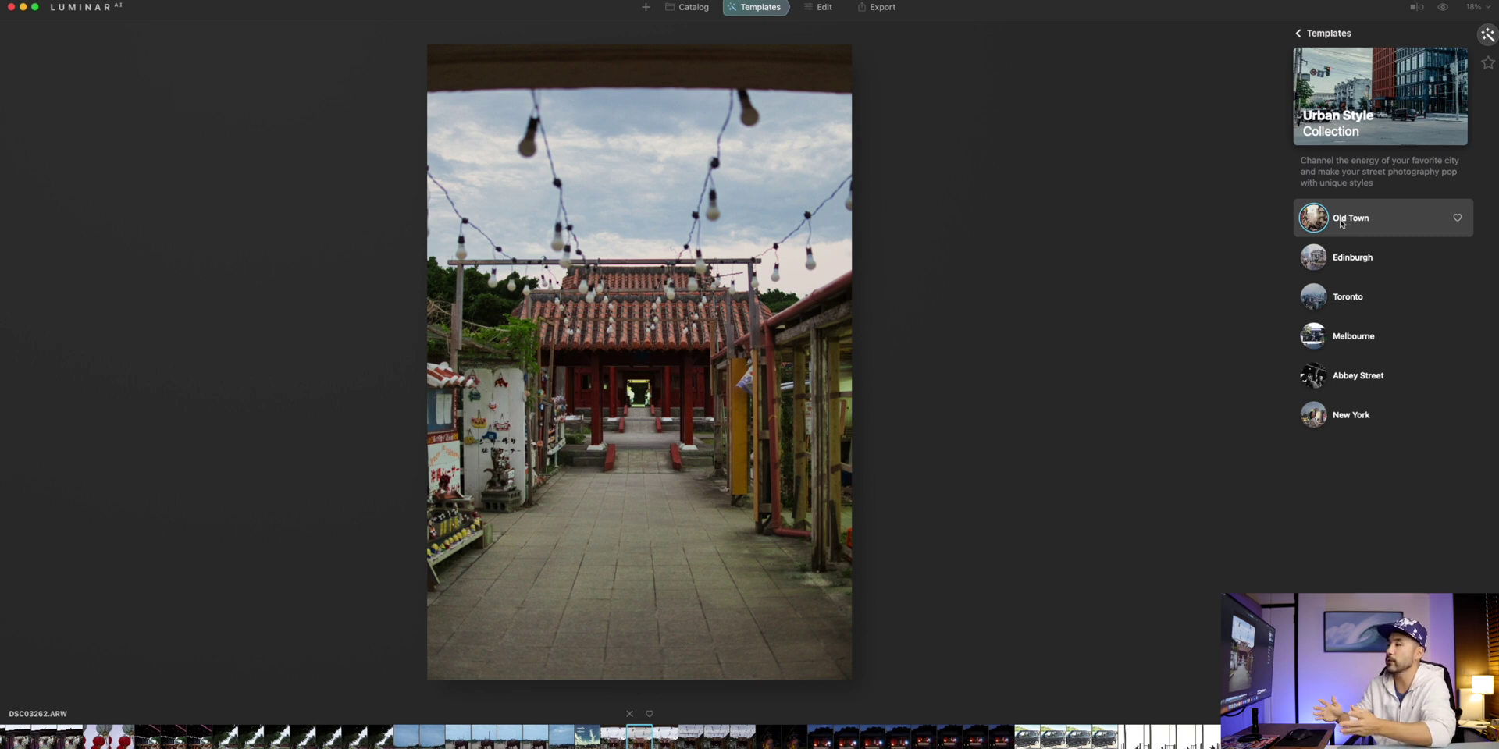
Step: Compare the photo before and after the Old Town template, using the movable split view and the full original preview
{"action": "left_click", "coordinate": [1417, 8]}
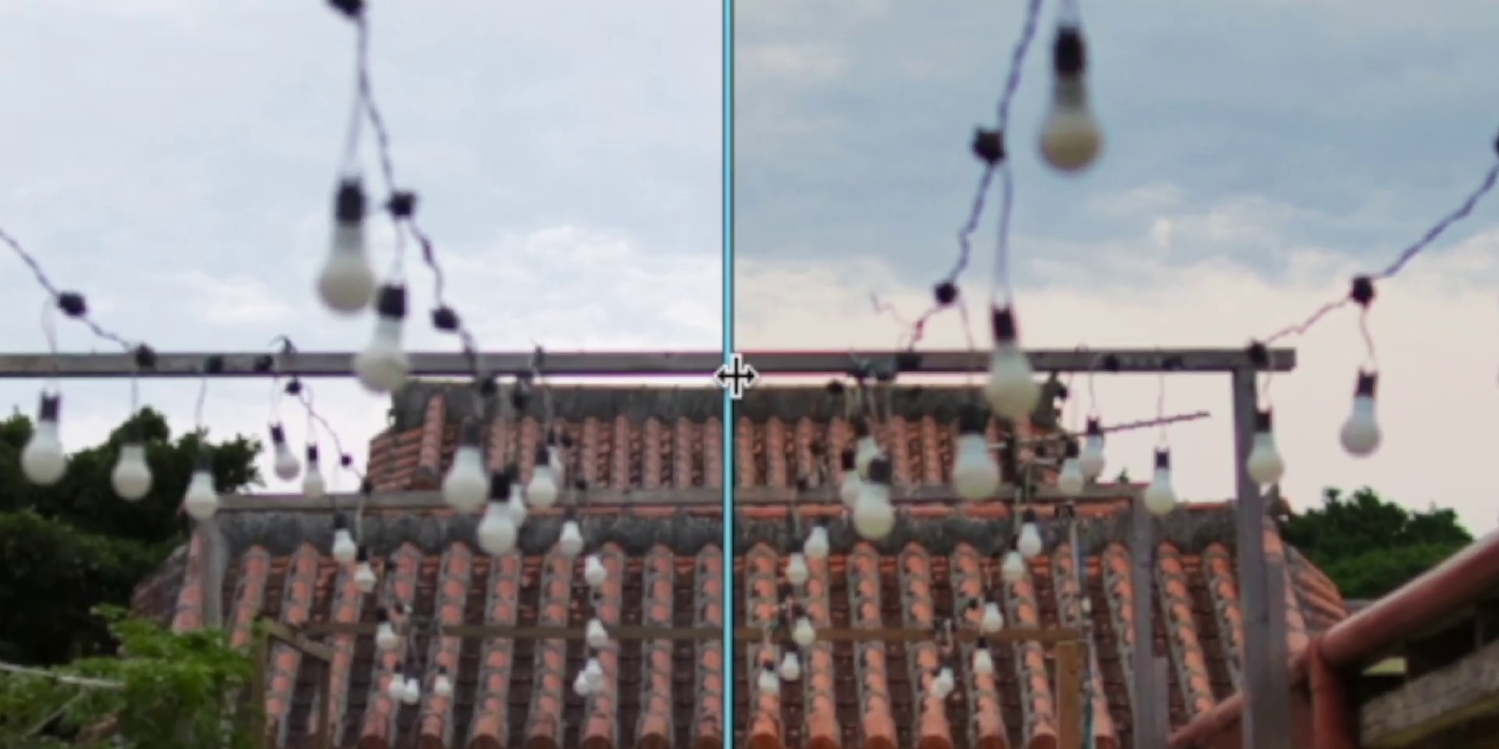
{"action": "left_click_drag", "start_coordinate": [734, 376], "coordinate": [990, 422]}
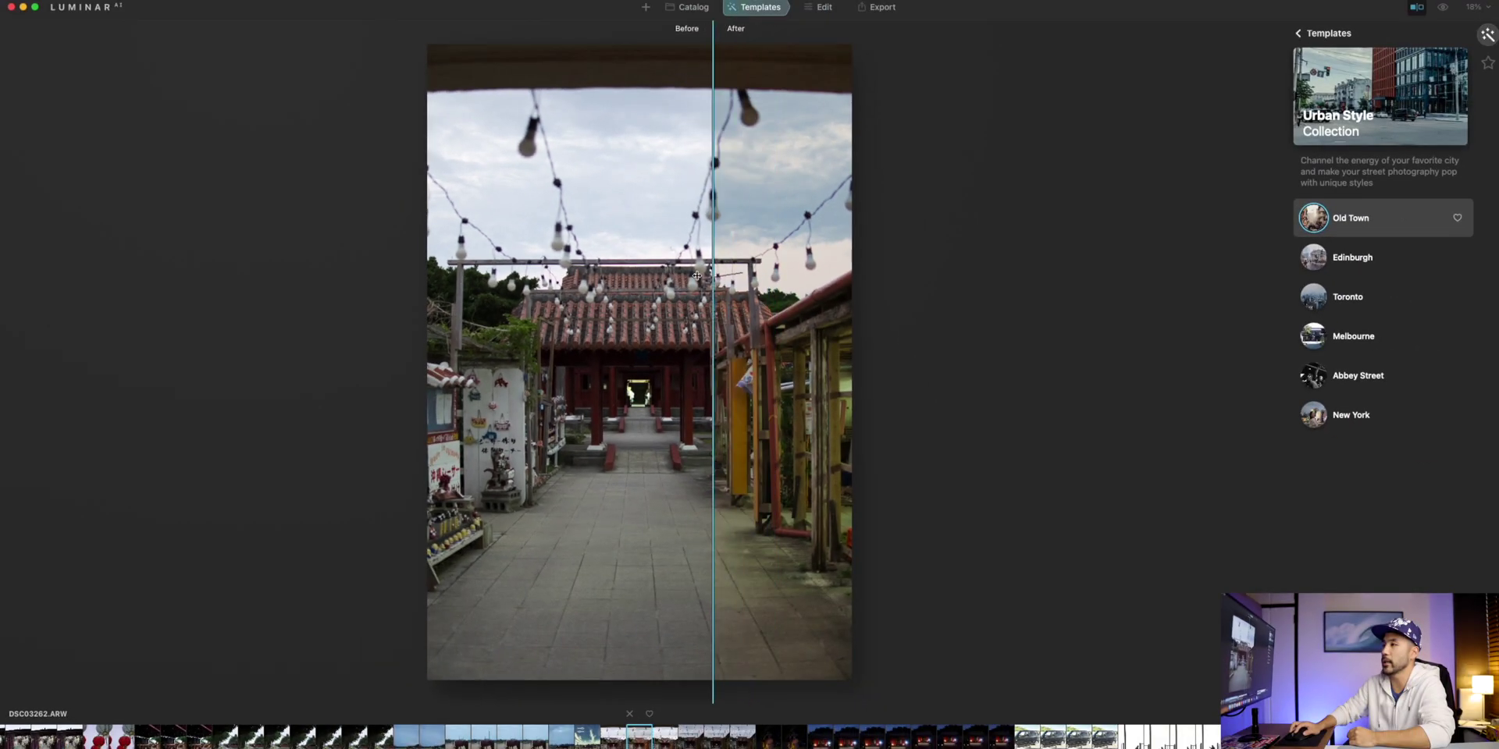
{"action": "left_click_drag", "start_coordinate": [697, 275], "coordinate": [638, 275]}
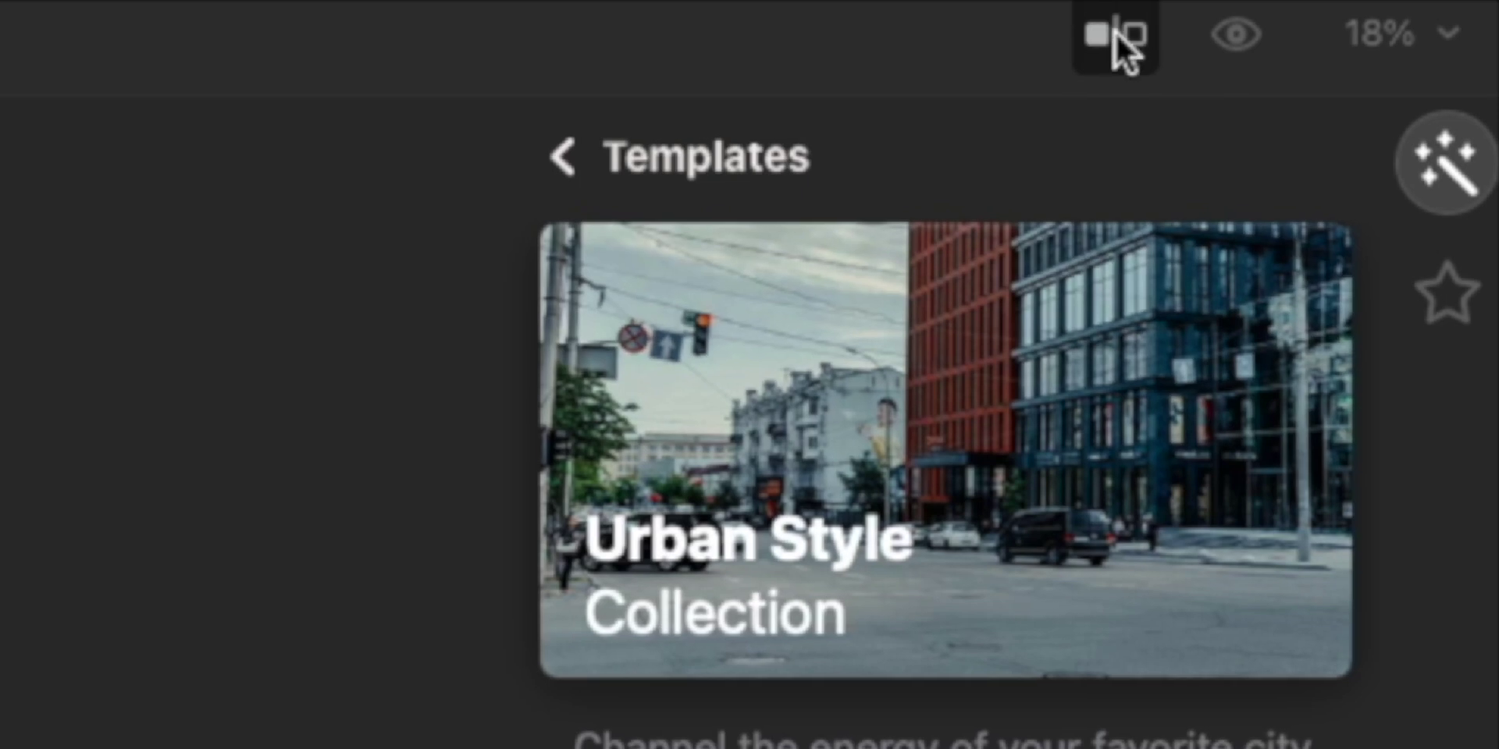
{"action": "left_click", "coordinate": [1232, 31]}
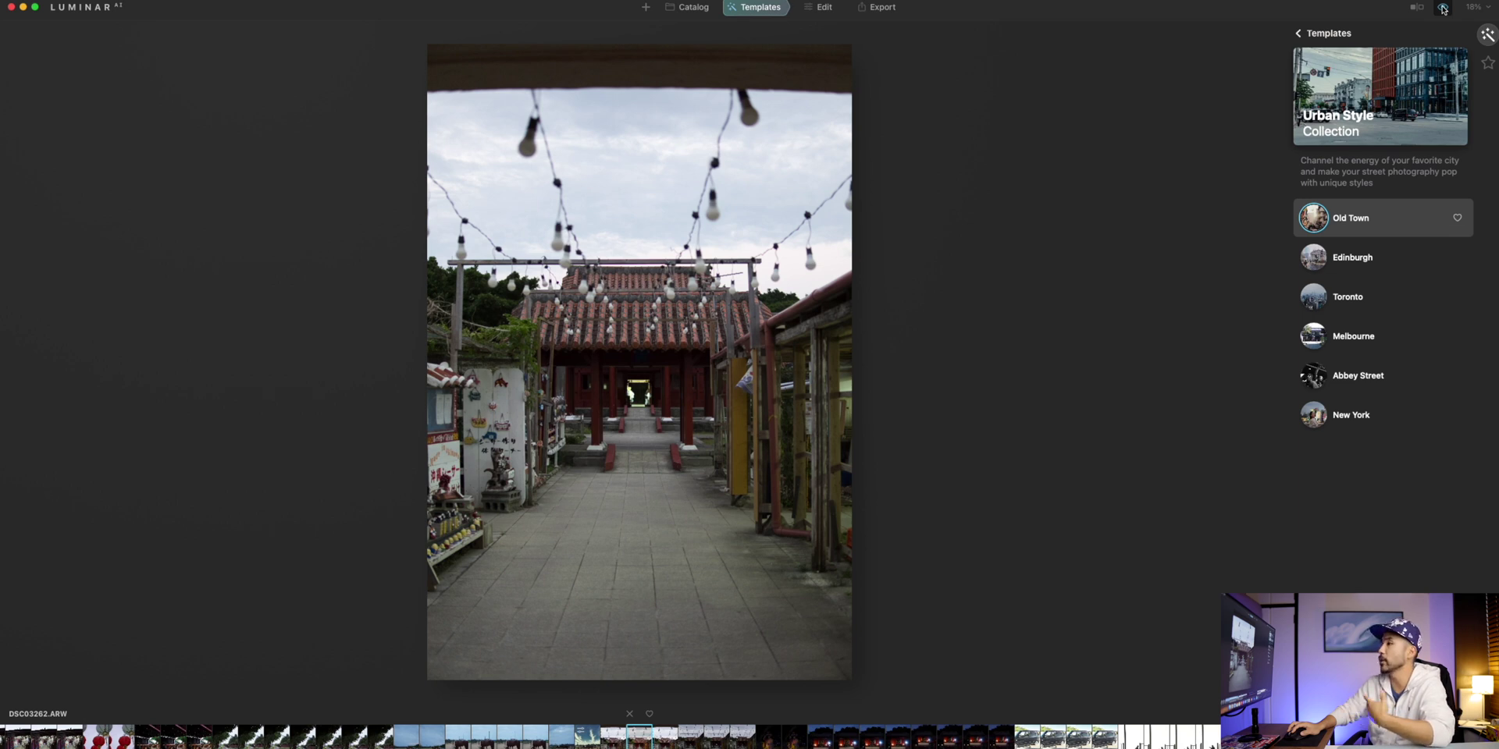
{"action": "left_click", "coordinate": [1443, 8]}
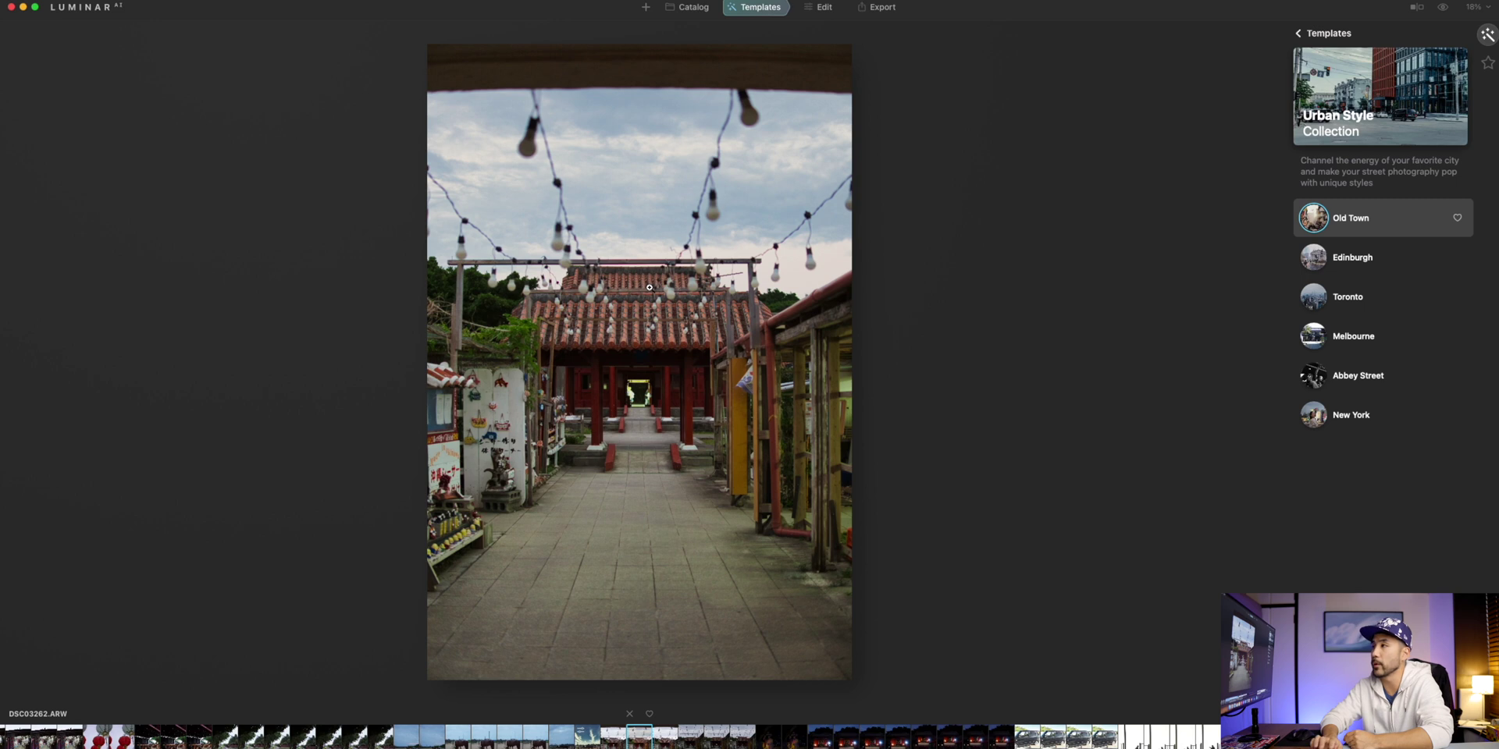
{"action": "key", "text": "backslash"}
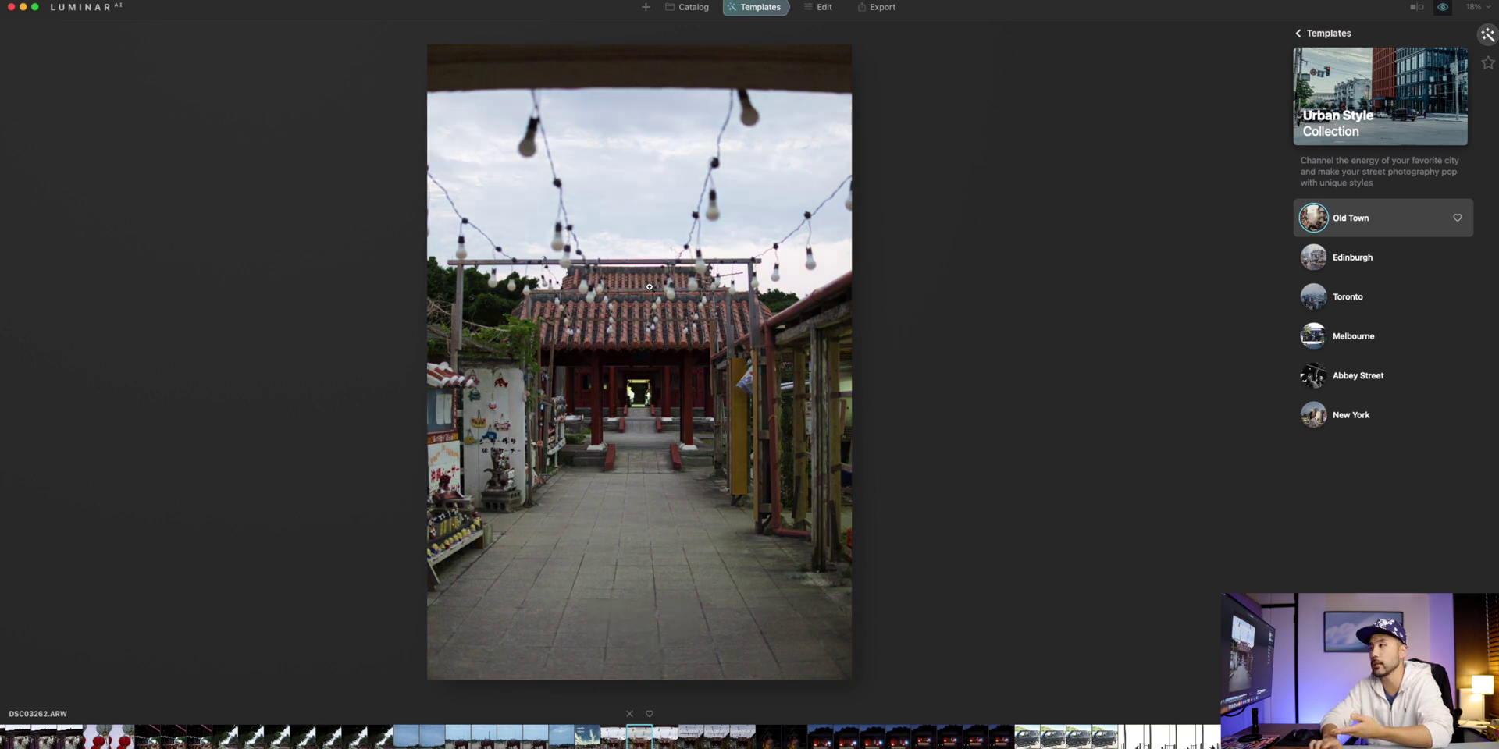
{"action": "key", "text": "backslash"}
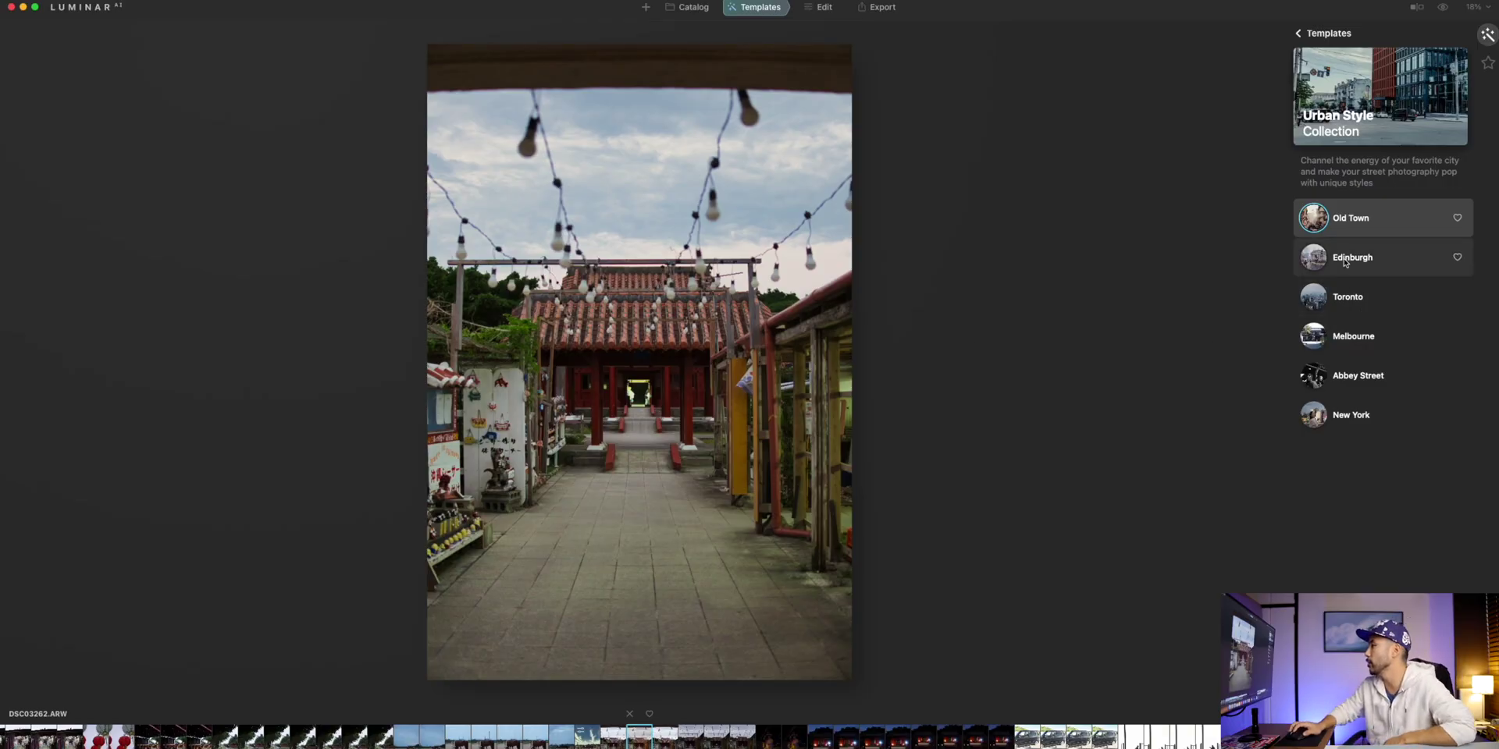
Step: Try the Edinburgh, Toronto, Melbourne, Abbey Street and New York templates on the photo, and return to Old Town
{"action": "left_click", "coordinate": [1345, 263]}
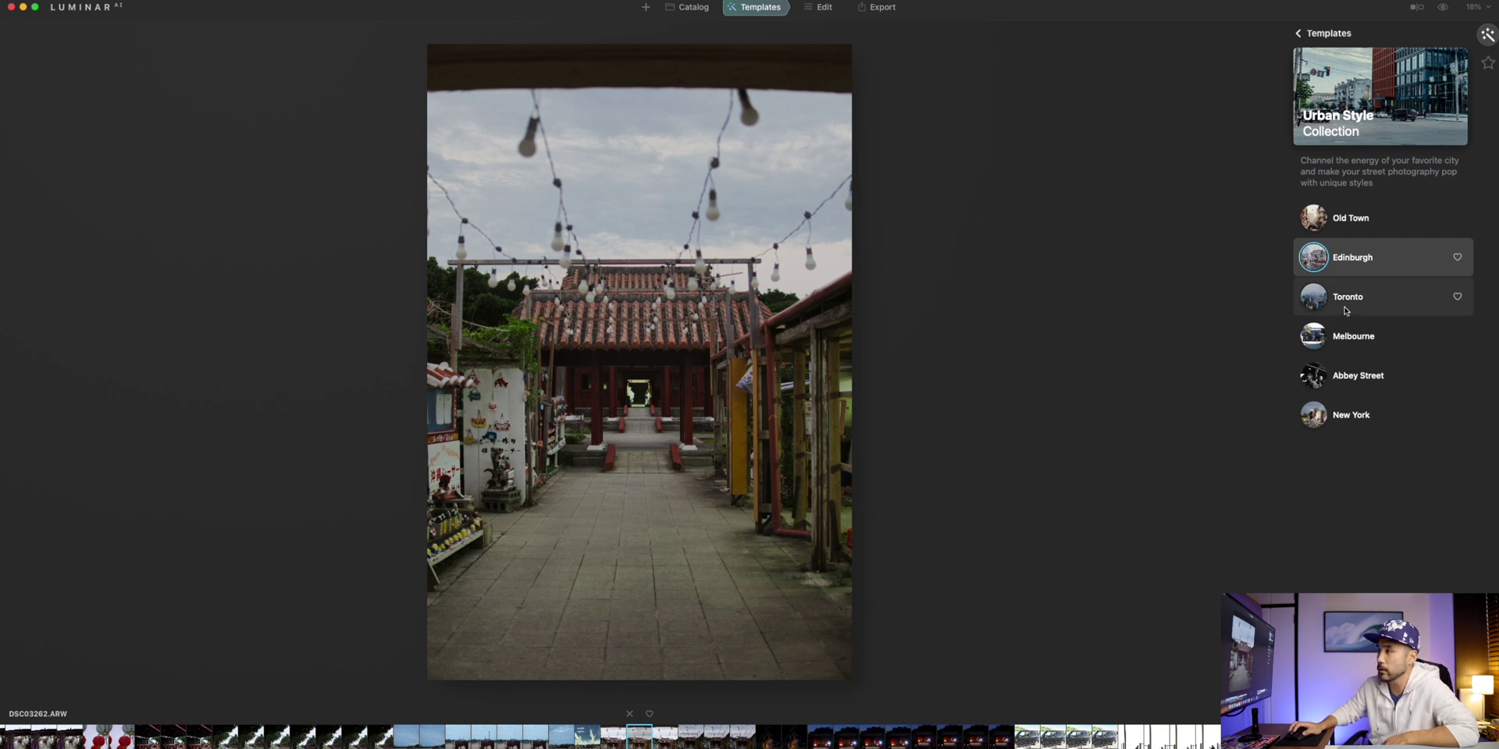
{"action": "left_click", "coordinate": [1346, 310]}
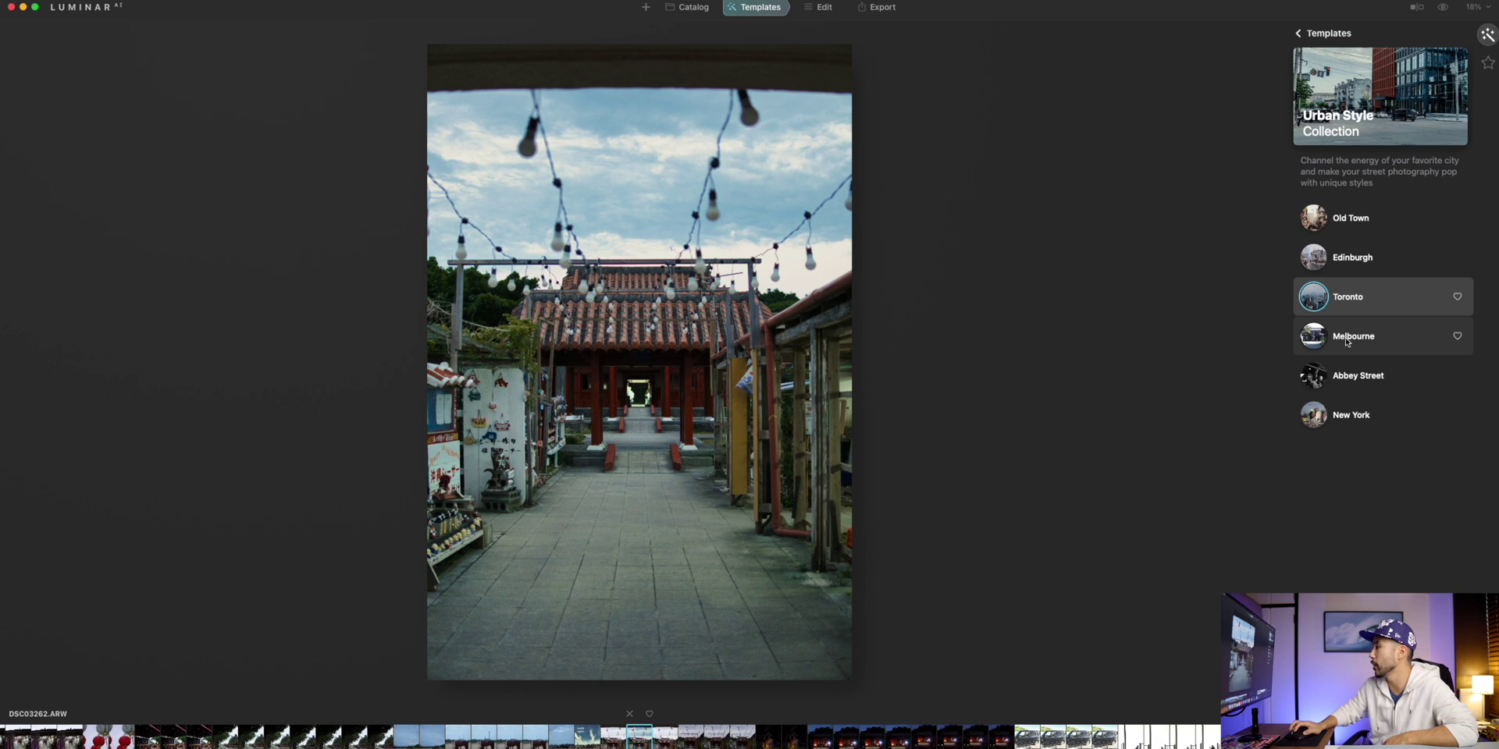
{"action": "left_click", "coordinate": [1346, 342]}
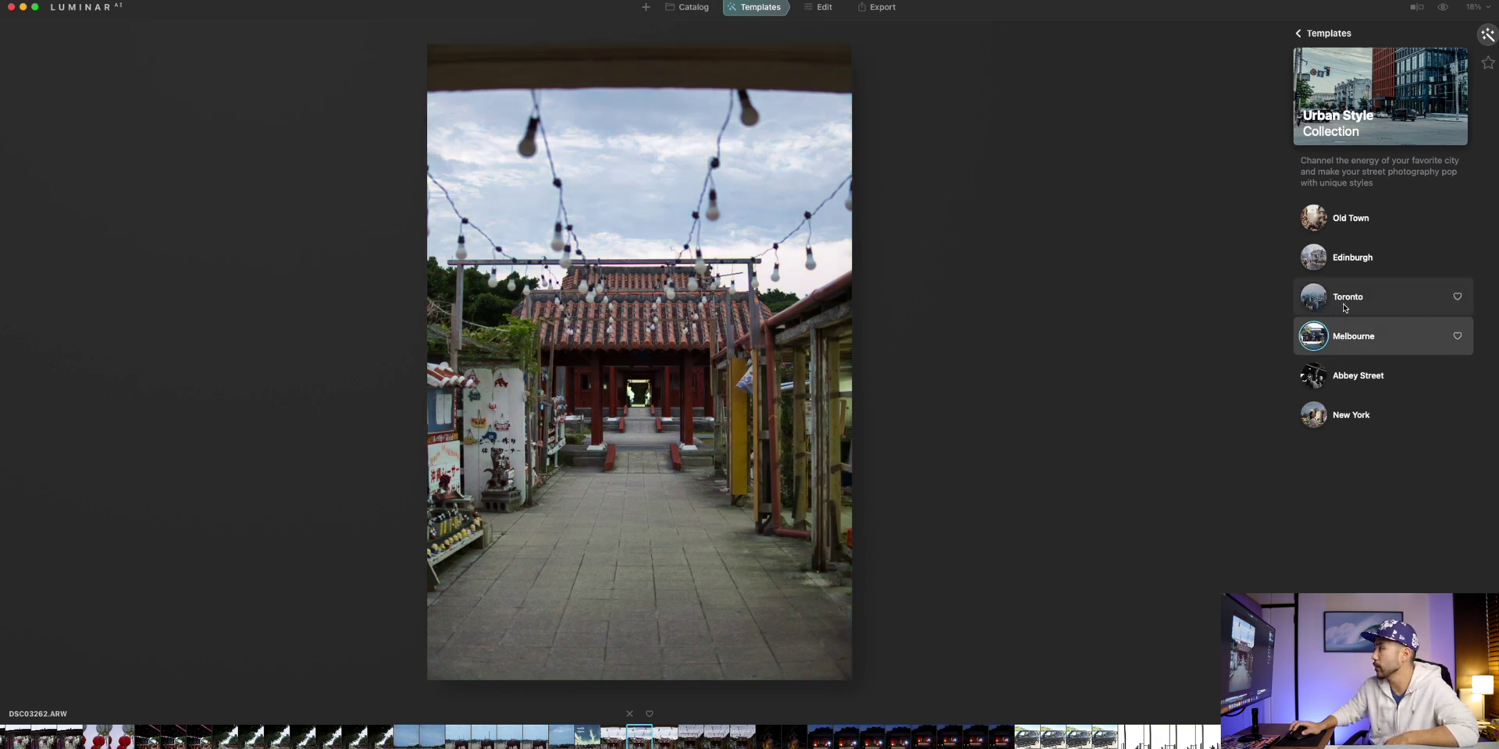
{"action": "left_click", "coordinate": [1347, 383]}
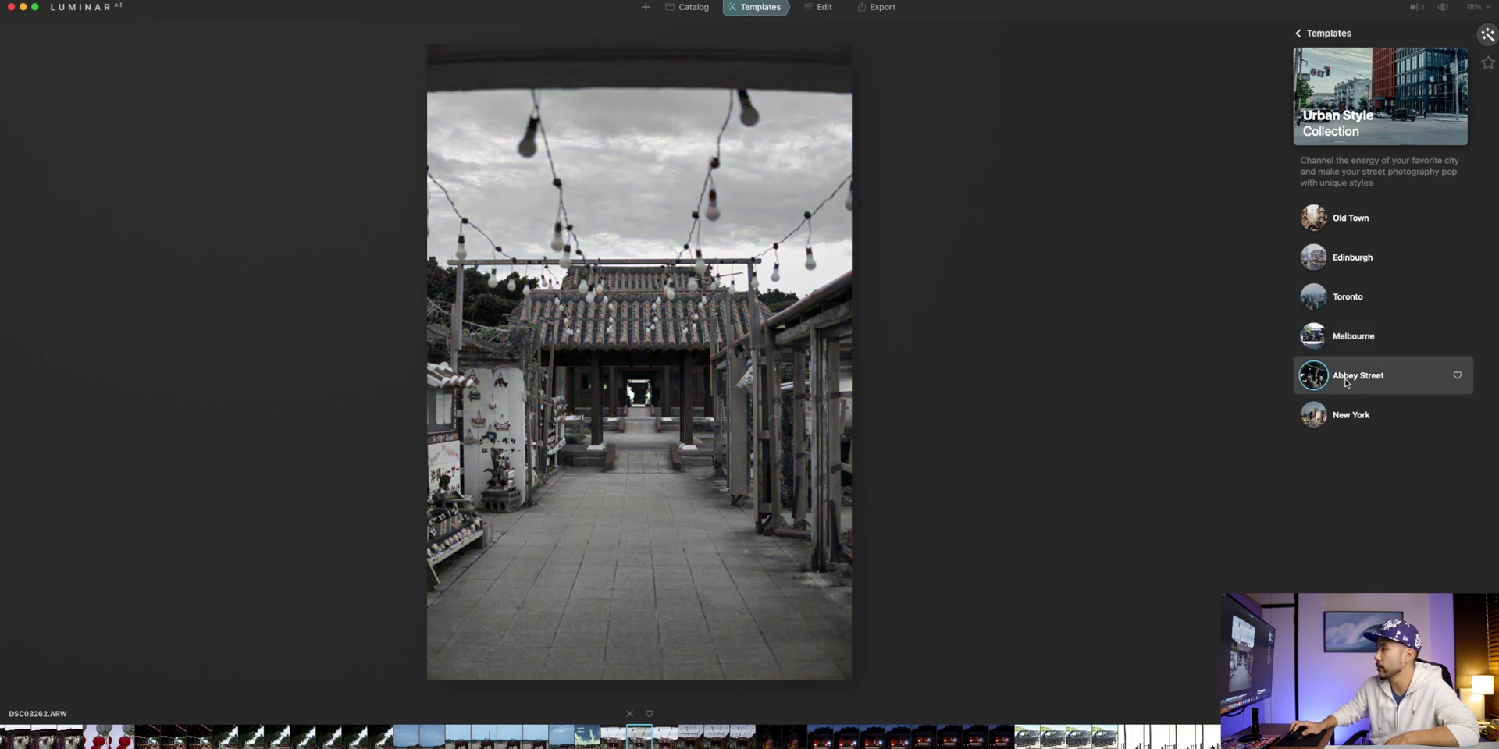
{"action": "left_click", "coordinate": [1343, 421]}
{"action": "left_click", "coordinate": [1347, 234]}
{"action": "left_click", "coordinate": [1342, 244]}
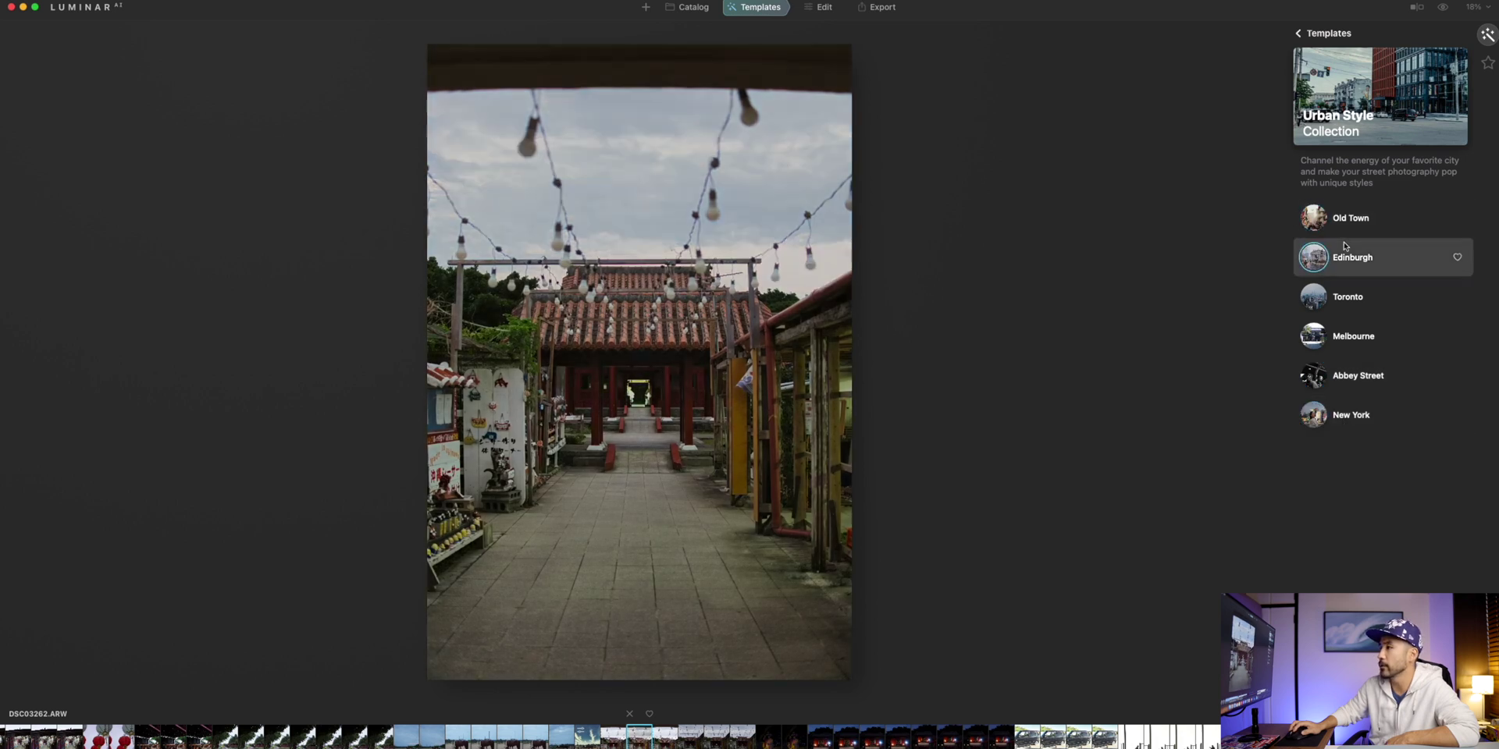
{"action": "left_click", "coordinate": [1348, 219]}
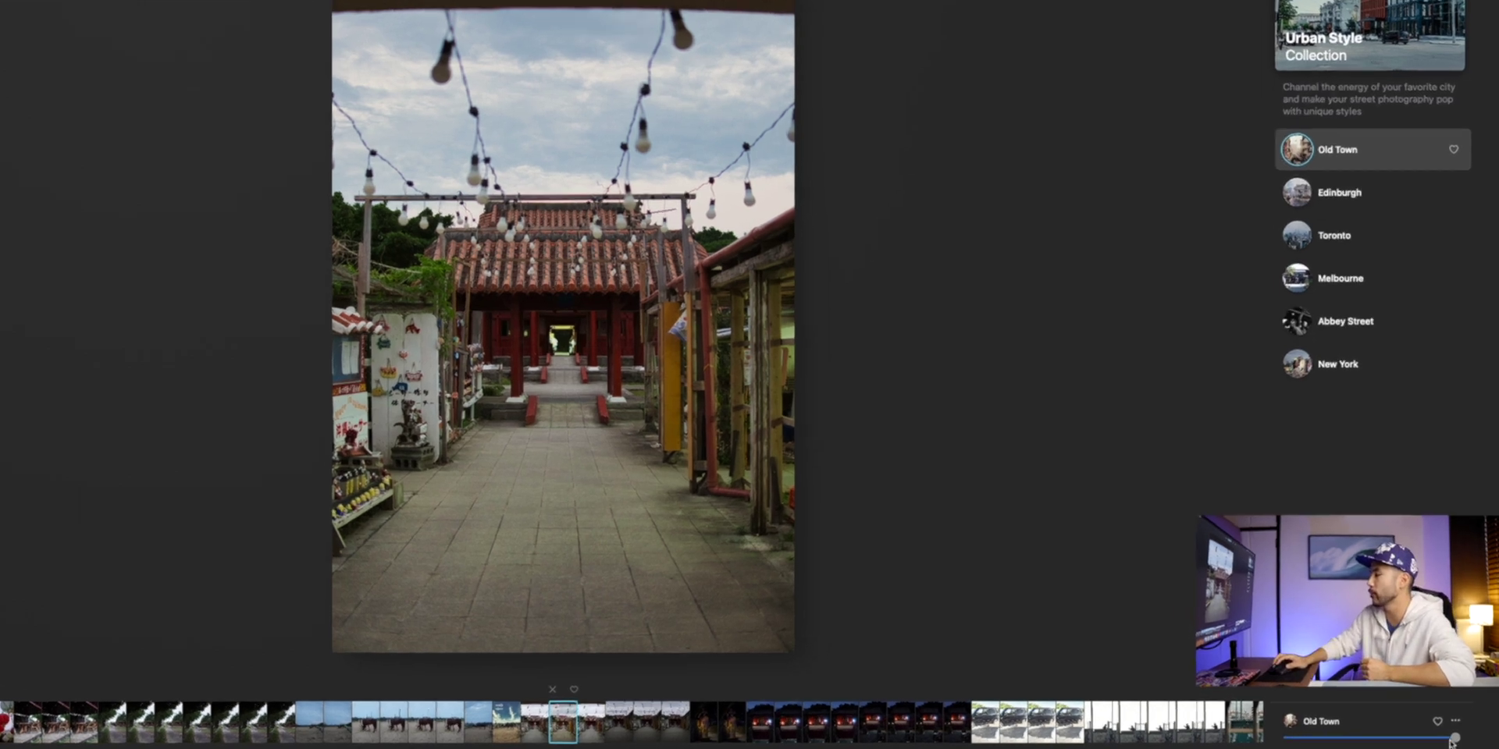
Step: Vary the Old Town template's strength down to zero and bring it back up to the maximum
{"action": "left_click_drag", "start_coordinate": [1452, 738], "coordinate": [1423, 736]}
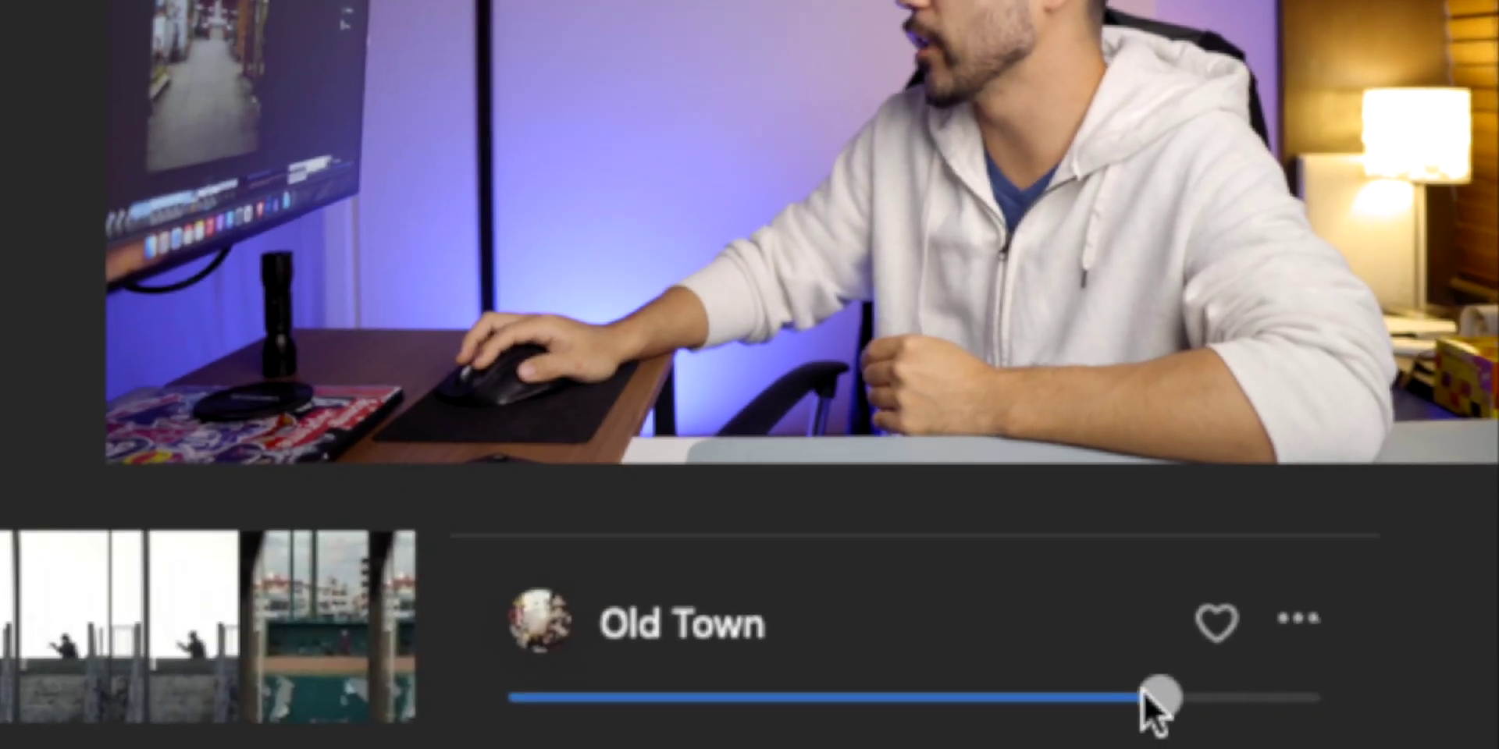
{"action": "left_click_drag", "start_coordinate": [1145, 694], "coordinate": [374, 629]}
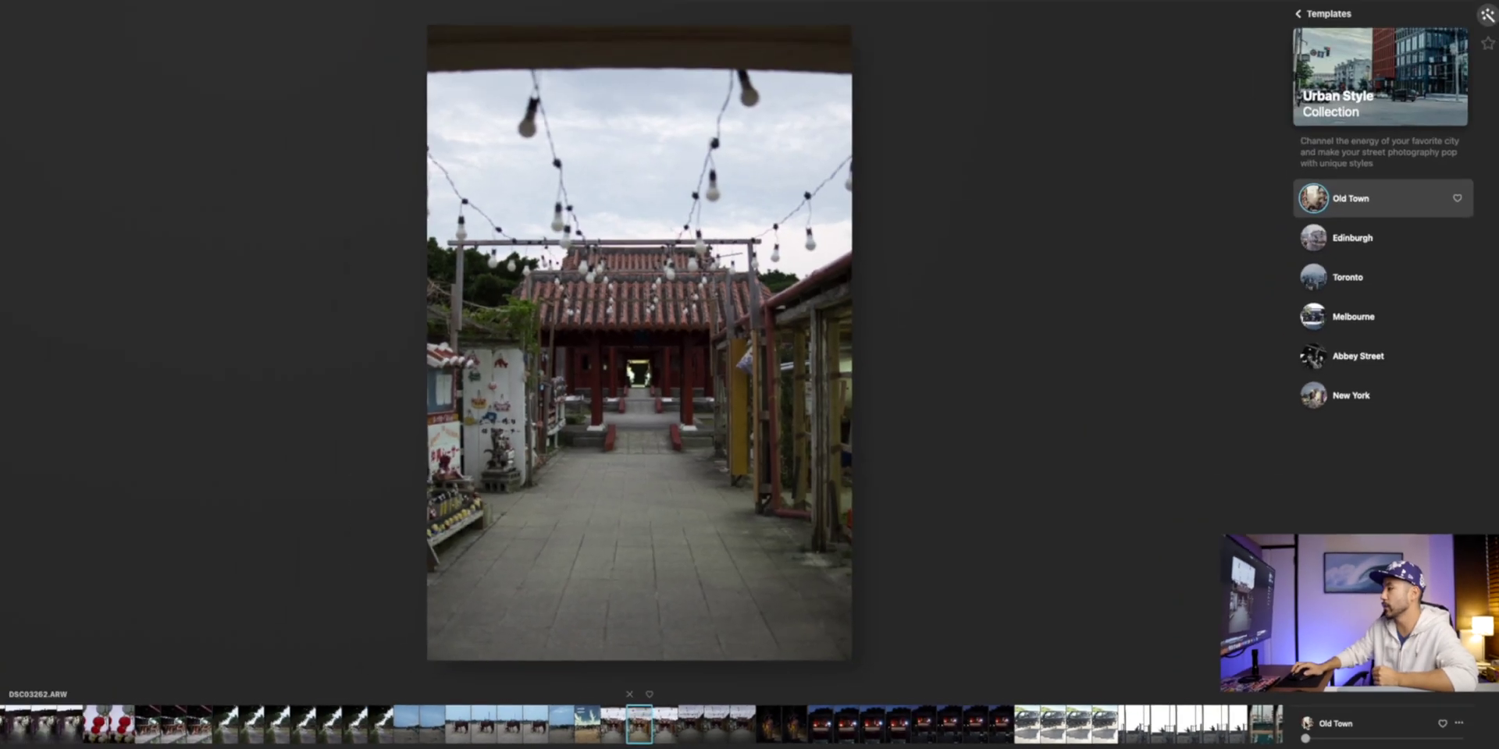
{"action": "left_click_drag", "start_coordinate": [1305, 739], "coordinate": [1329, 739]}
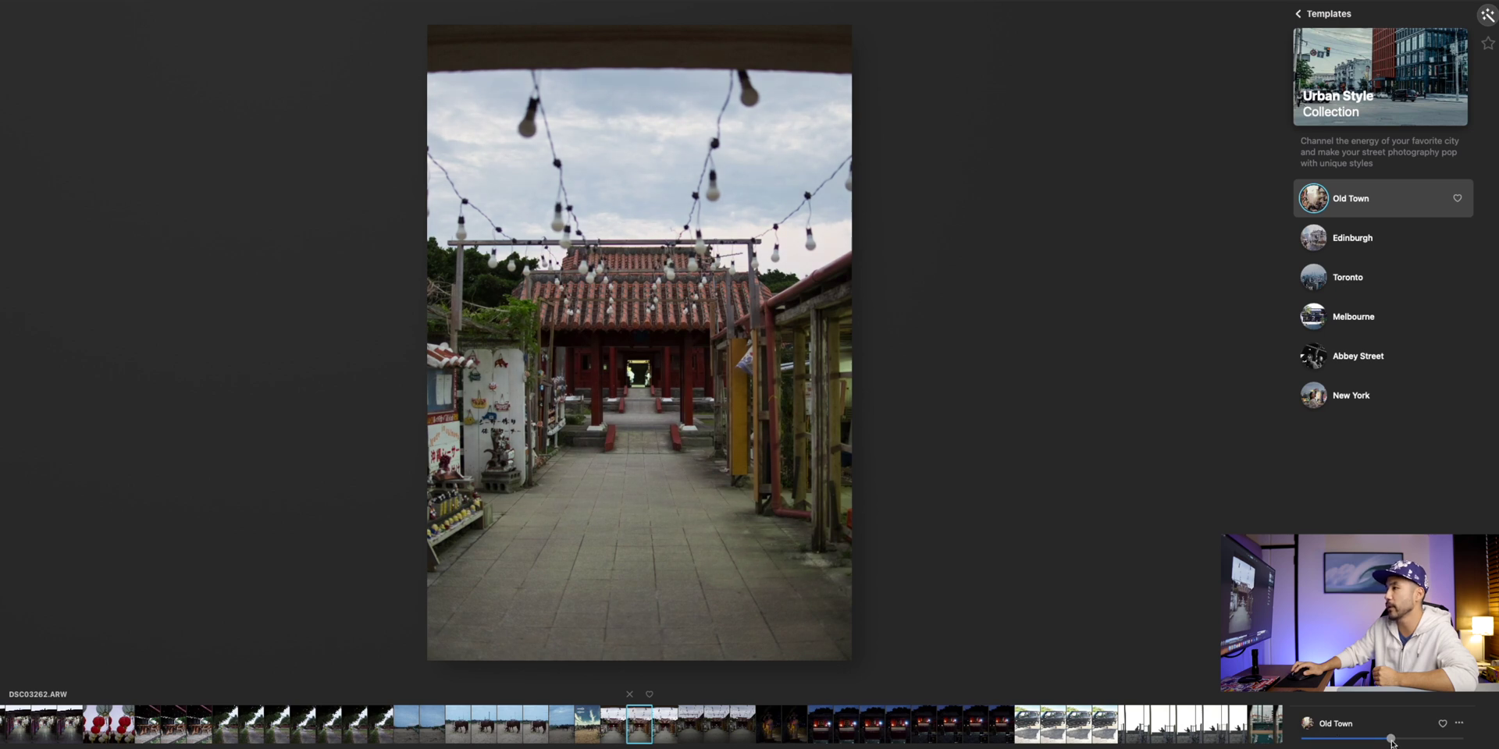
{"action": "left_click_drag", "start_coordinate": [1392, 742], "coordinate": [1490, 742]}
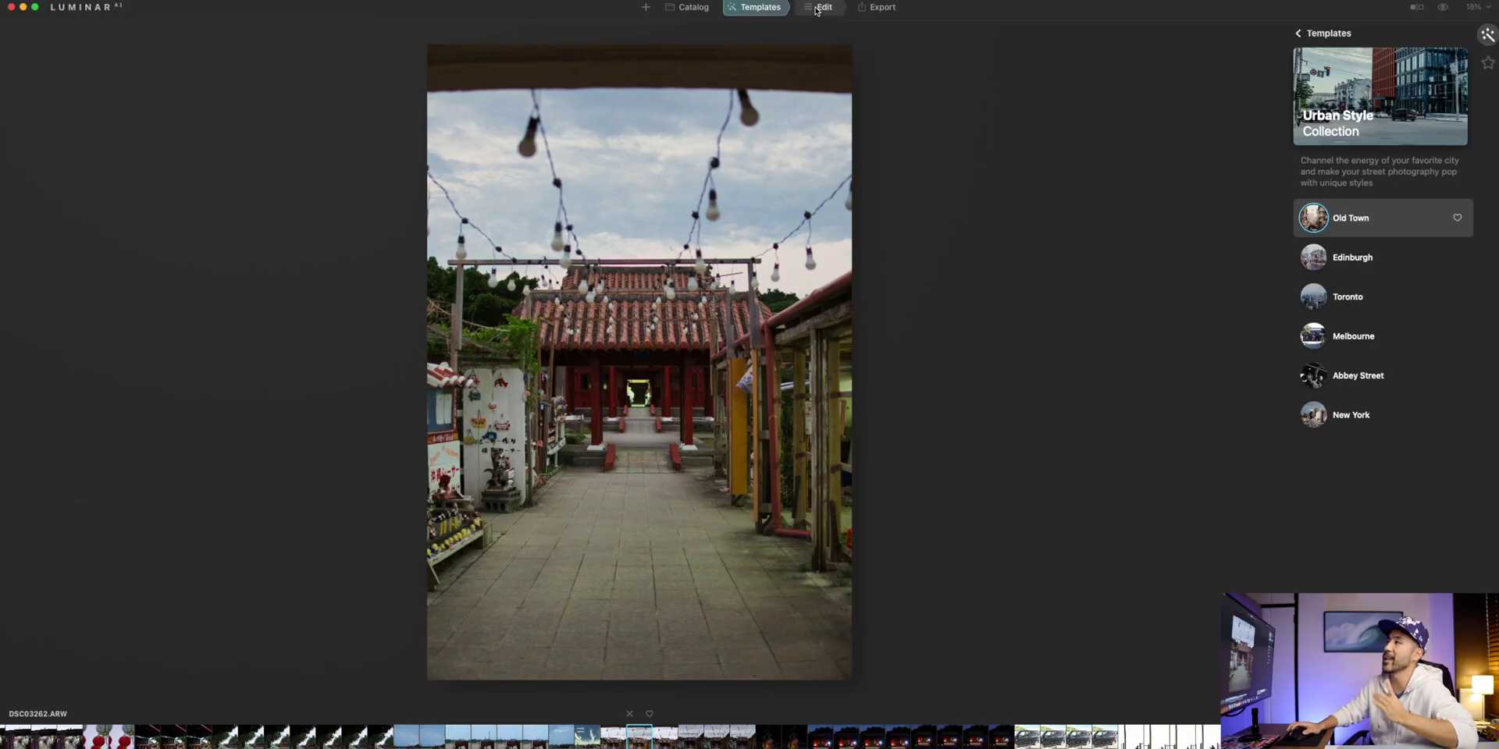
Step: Auto-align the photo's perspective with the Composition tool in Essentials and crop it slightly tighter around the centre
{"action": "left_click", "coordinate": [816, 10]}
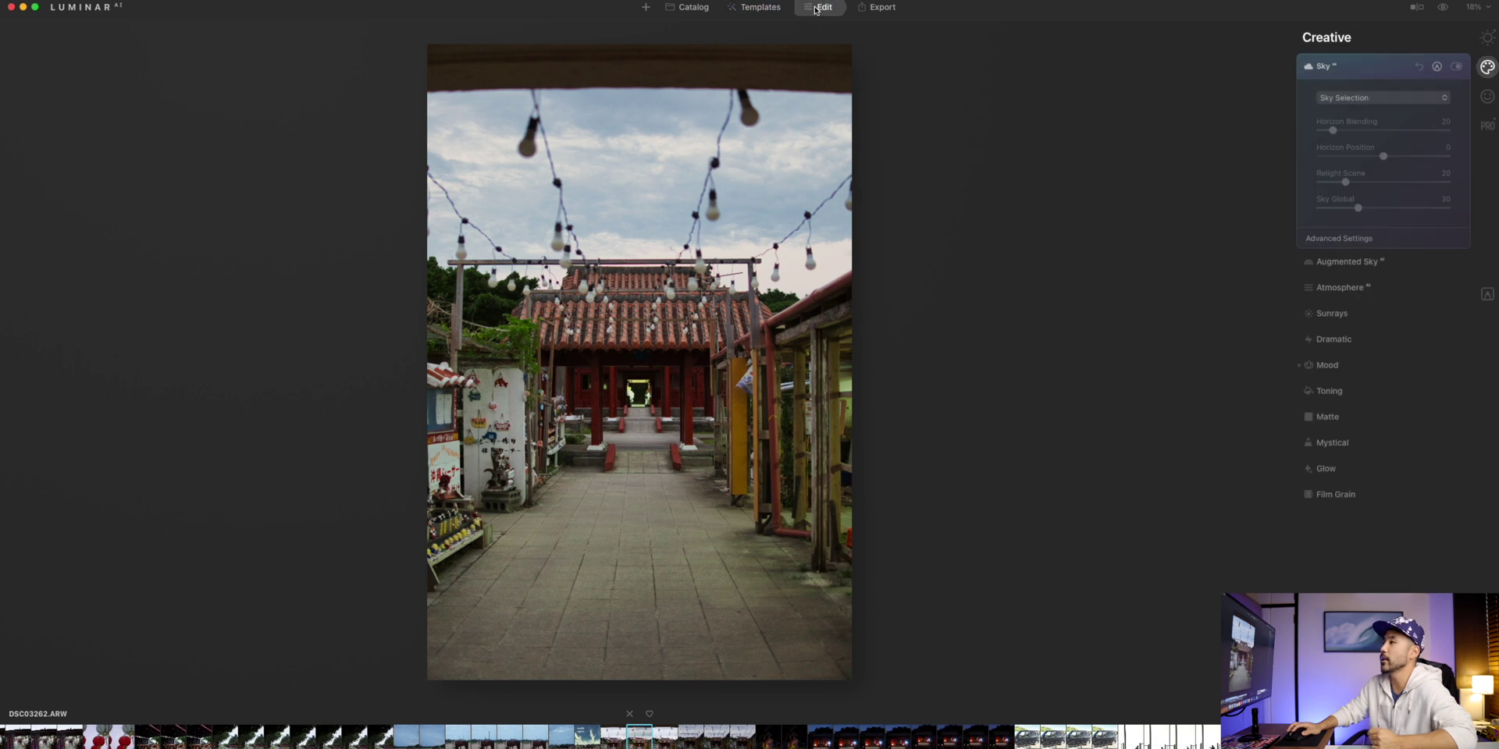
{"action": "left_click", "coordinate": [1488, 39]}
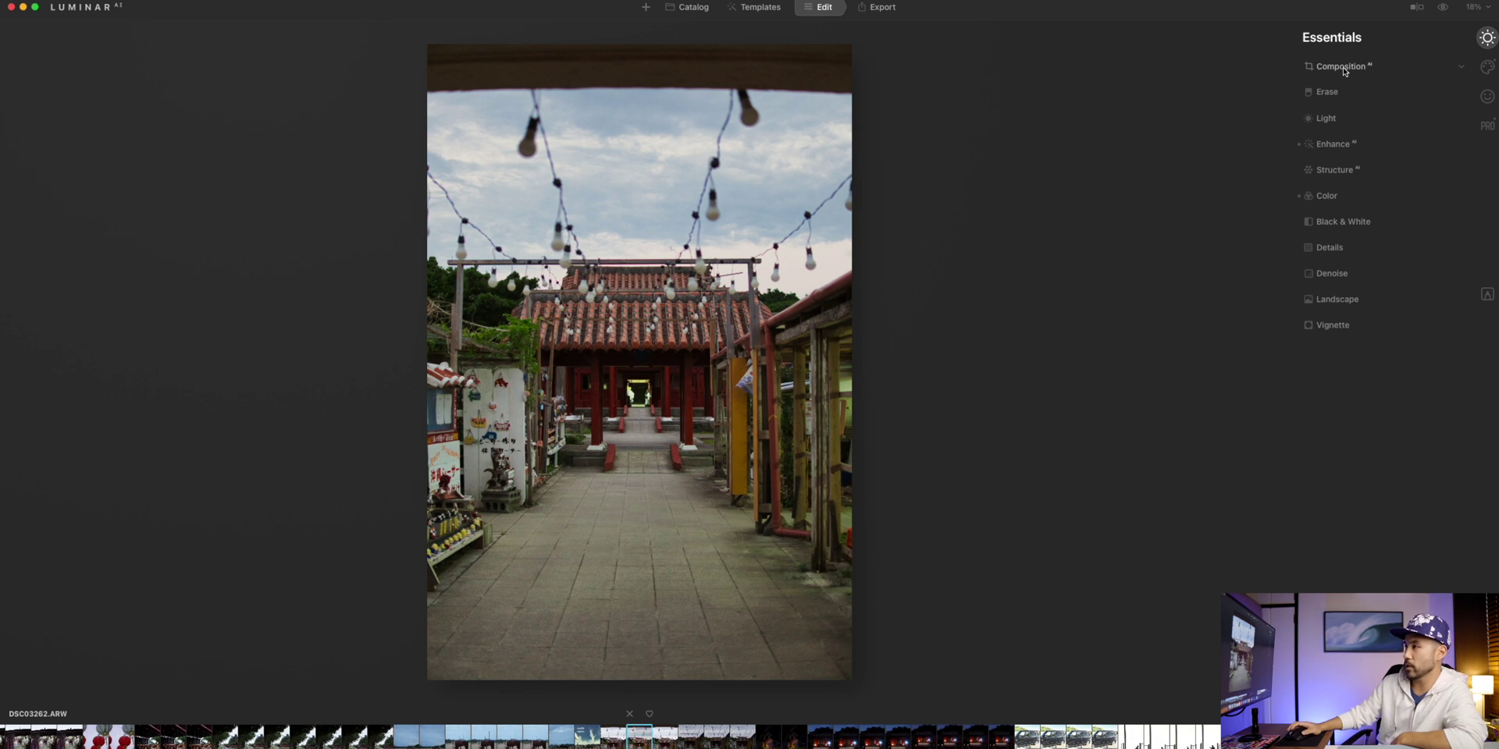
{"action": "left_click", "coordinate": [1342, 67]}
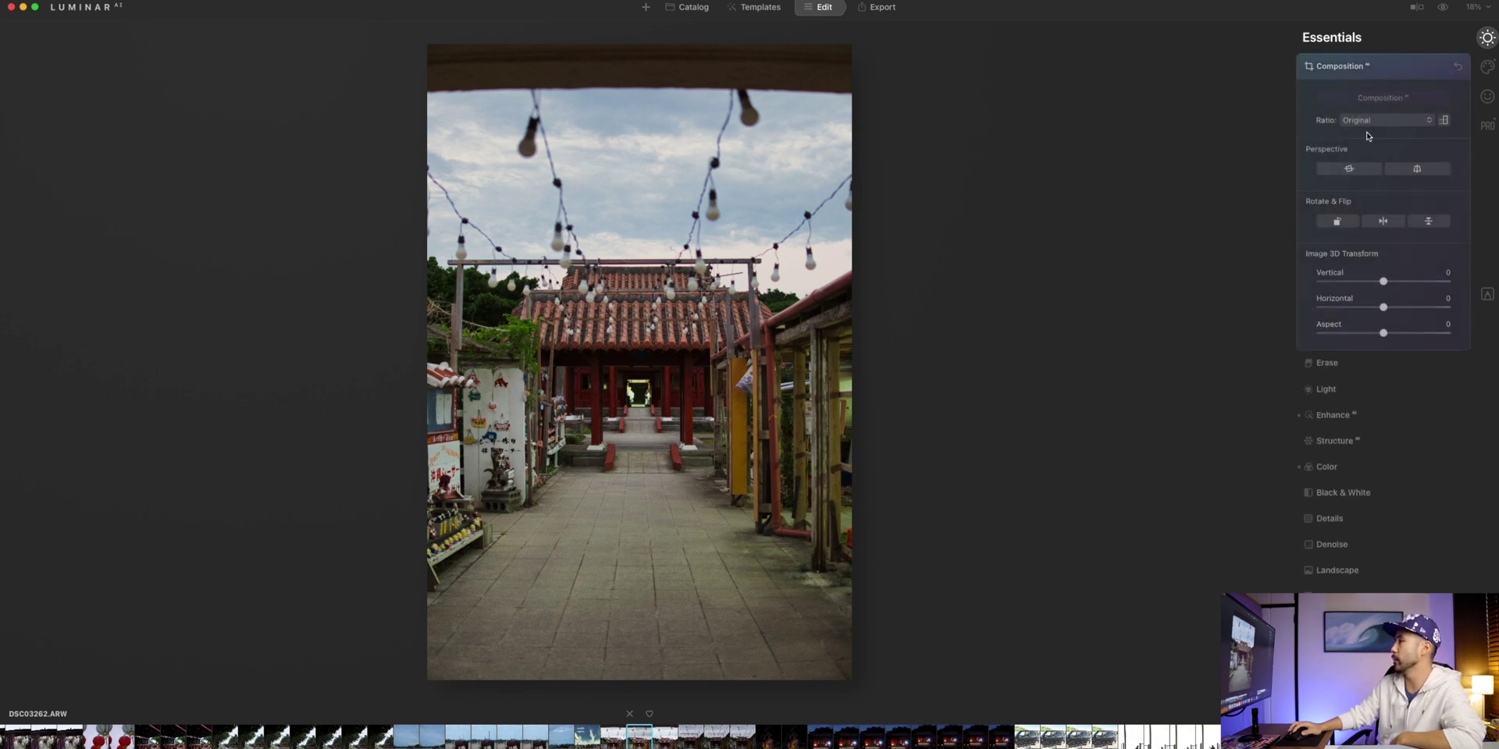
{"action": "left_click", "coordinate": [1351, 170]}
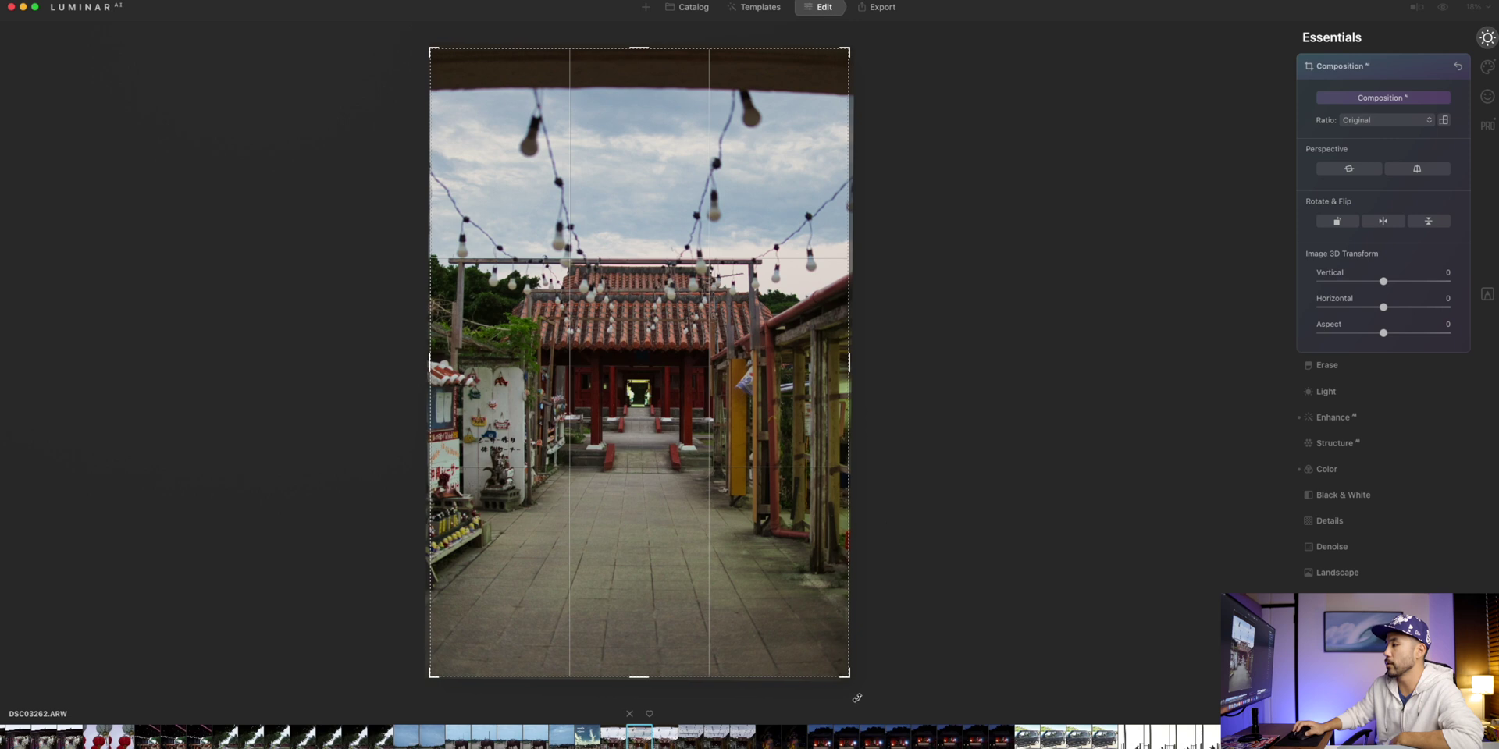
{"action": "mouse_move", "coordinate": [856, 688]}
{"action": "left_mouse_down"}
{"action": "mouse_move", "coordinate": [890, 629]}
{"action": "mouse_move", "coordinate": [779, 694]}
{"action": "mouse_move", "coordinate": [887, 629]}
{"action": "mouse_move", "coordinate": [804, 666]}
{"action": "mouse_move", "coordinate": [840, 666]}
{"action": "left_mouse_up"}
{"action": "left_click", "coordinate": [1360, 168]}
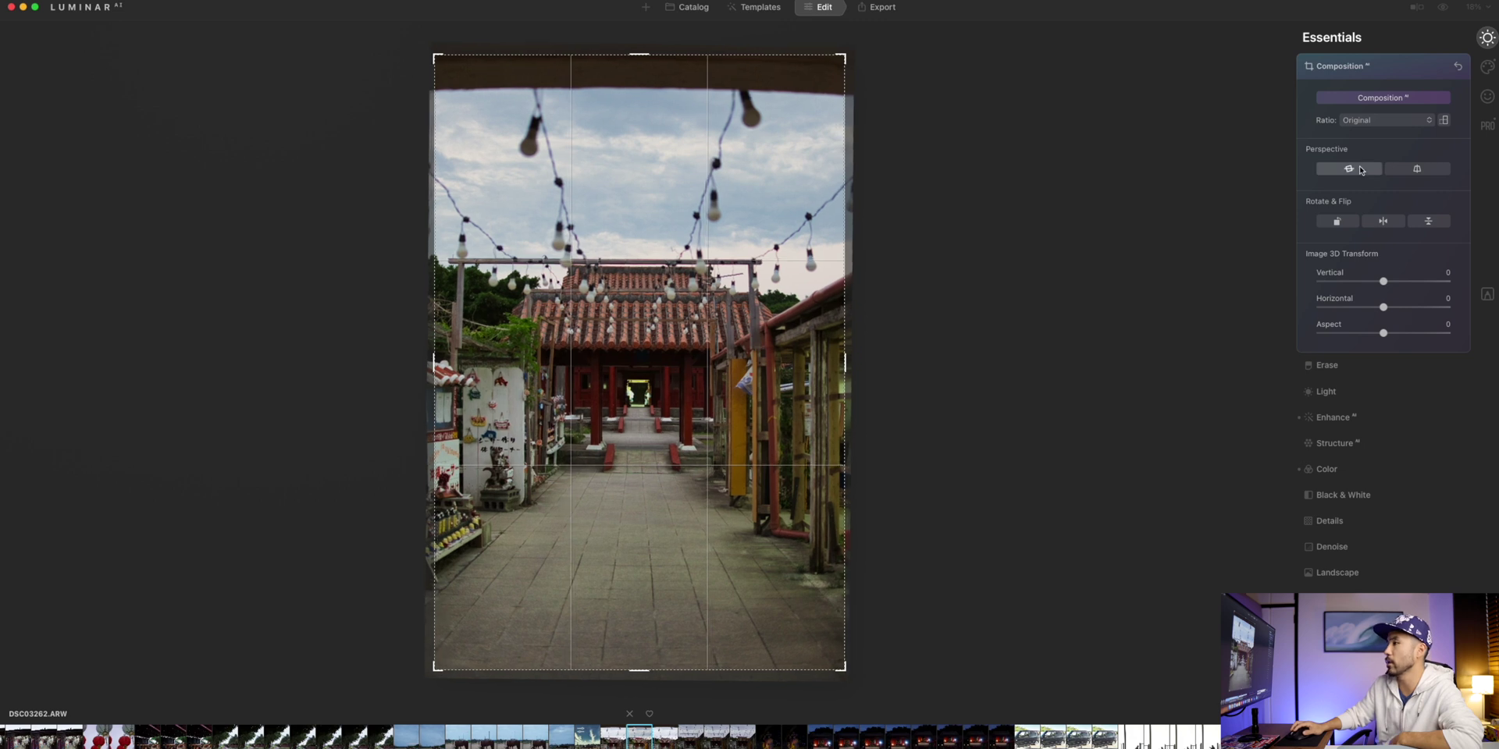
{"action": "key", "text": "Return"}
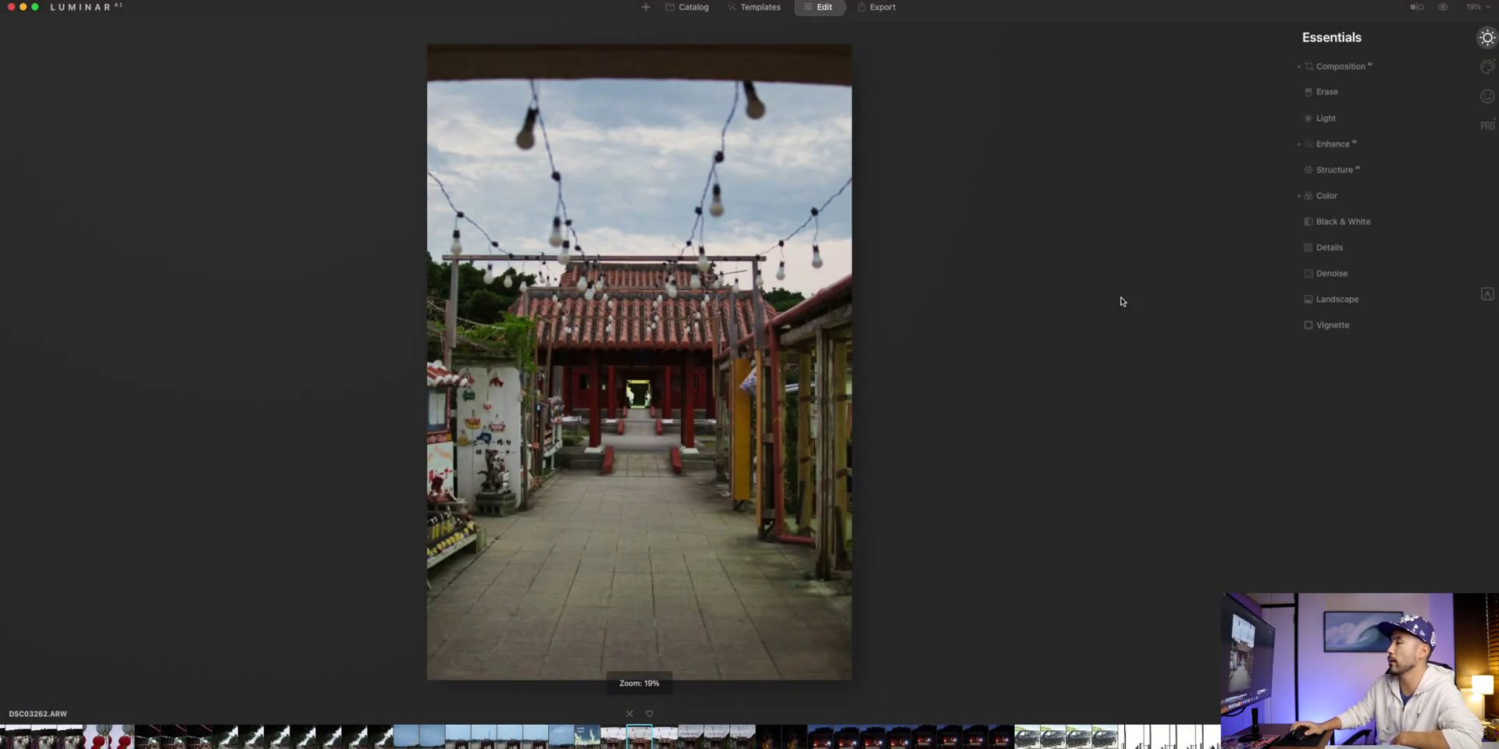
{"action": "left_click", "coordinate": [1341, 66]}
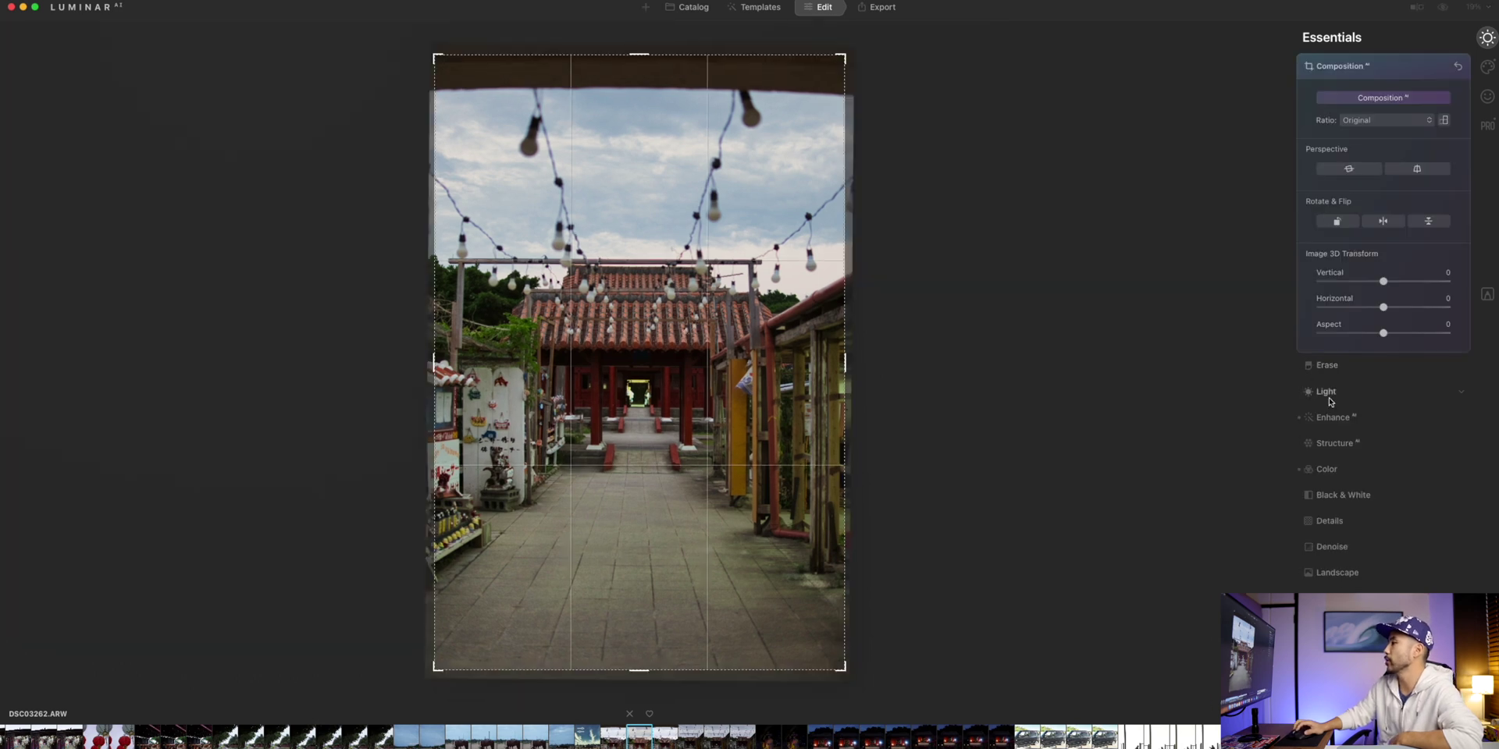
Step: Set Exposure to 0.30 and Smart Contrast to 23 in the Light adjustments
{"action": "left_click", "coordinate": [1337, 393]}
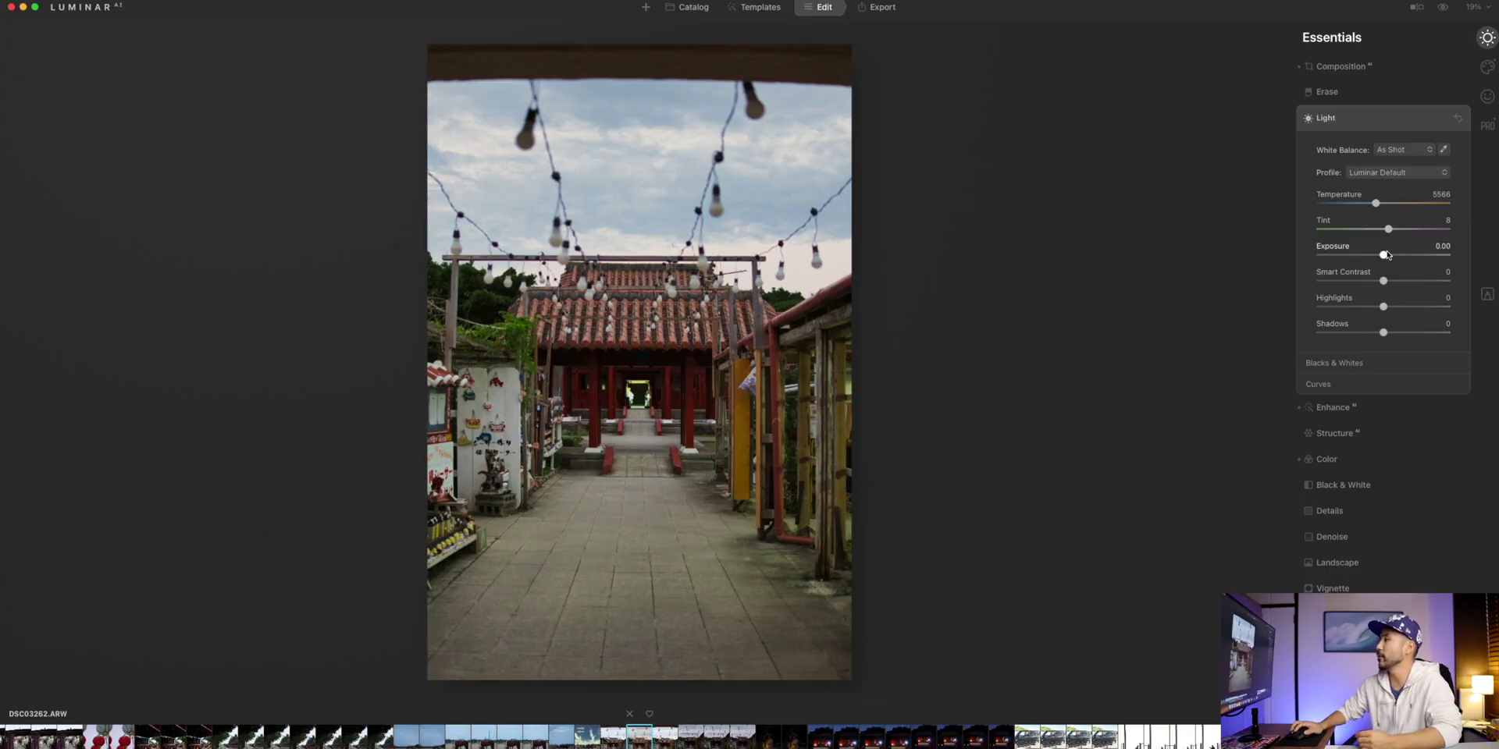
{"action": "left_click_drag", "start_coordinate": [1388, 256], "coordinate": [1389, 256]}
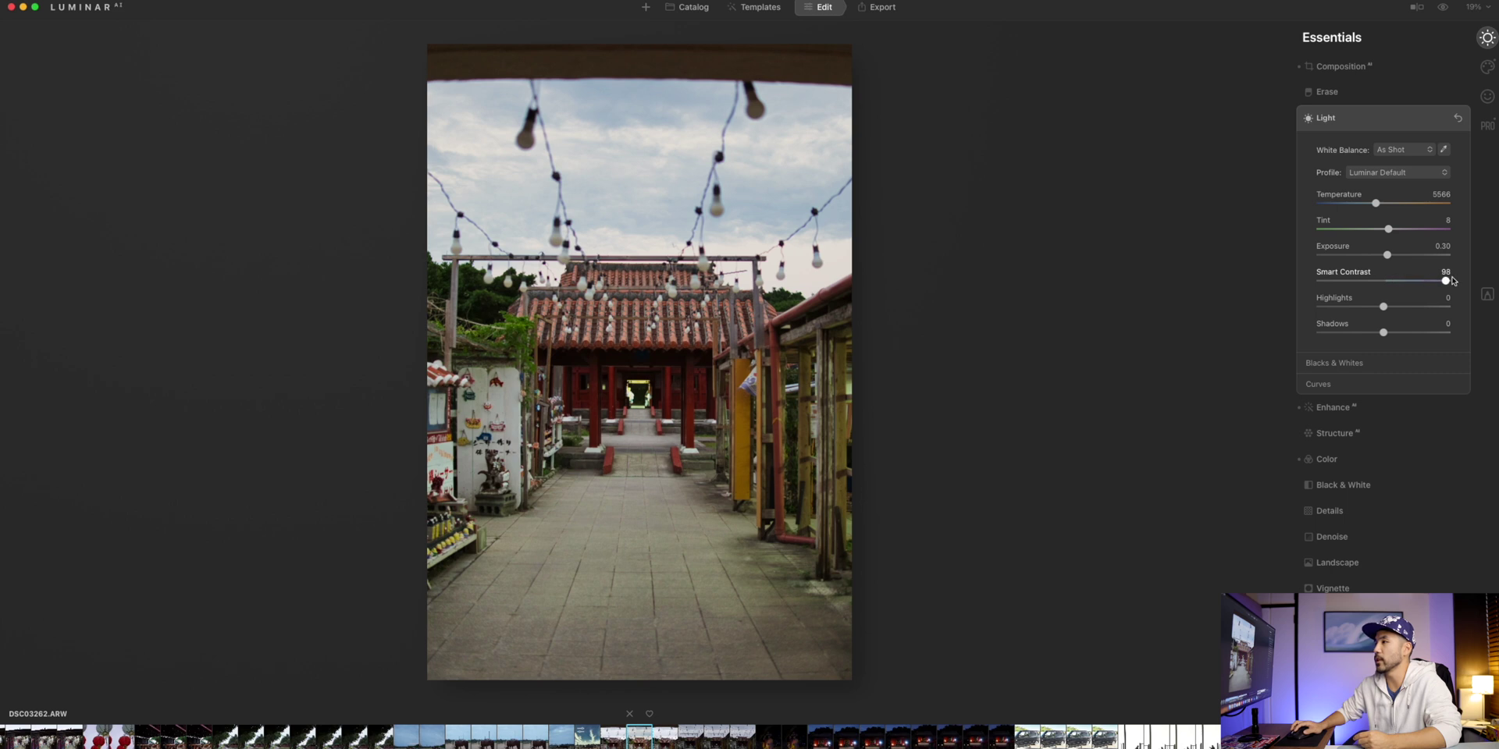
{"action": "left_click_drag", "start_coordinate": [1453, 281], "coordinate": [1461, 281]}
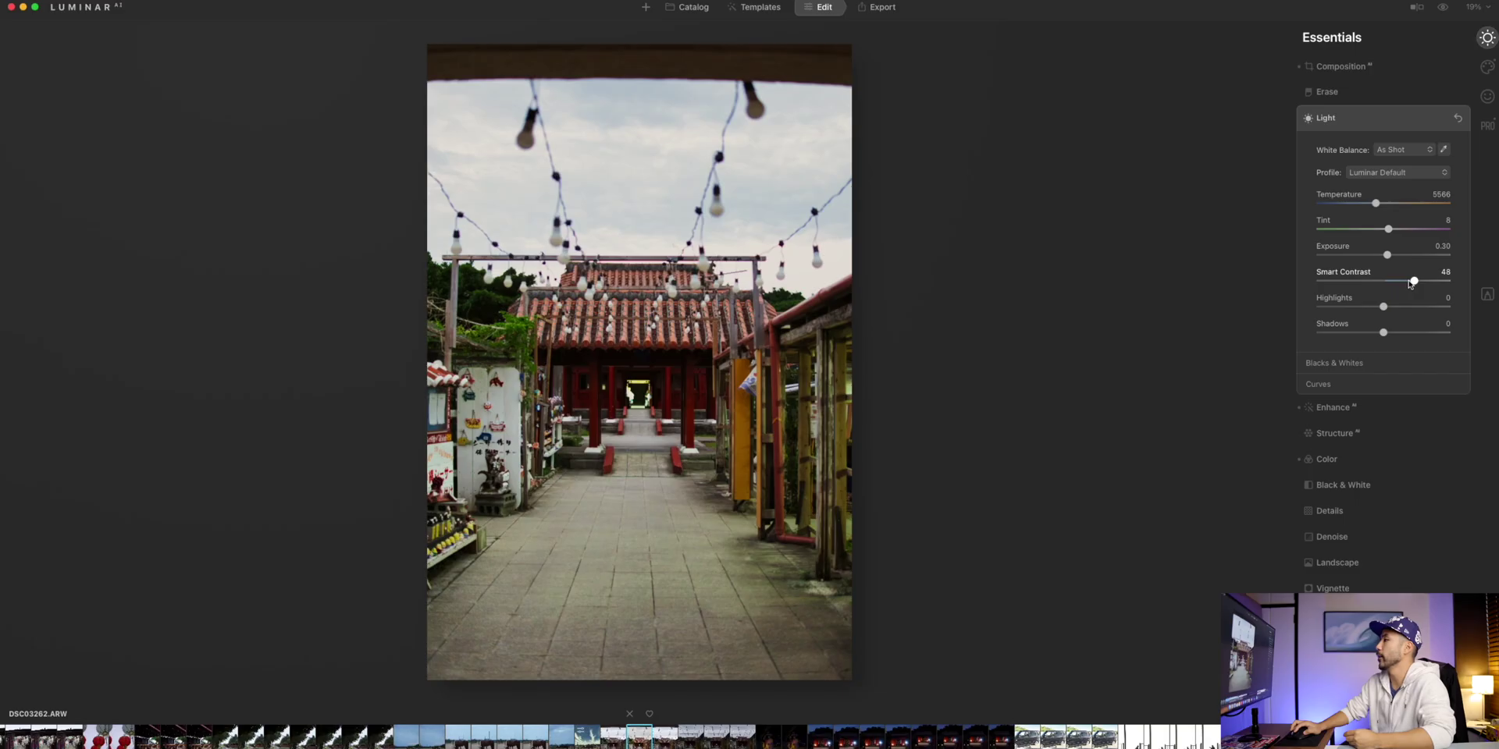
{"action": "left_click_drag", "start_coordinate": [1411, 284], "coordinate": [1402, 284]}
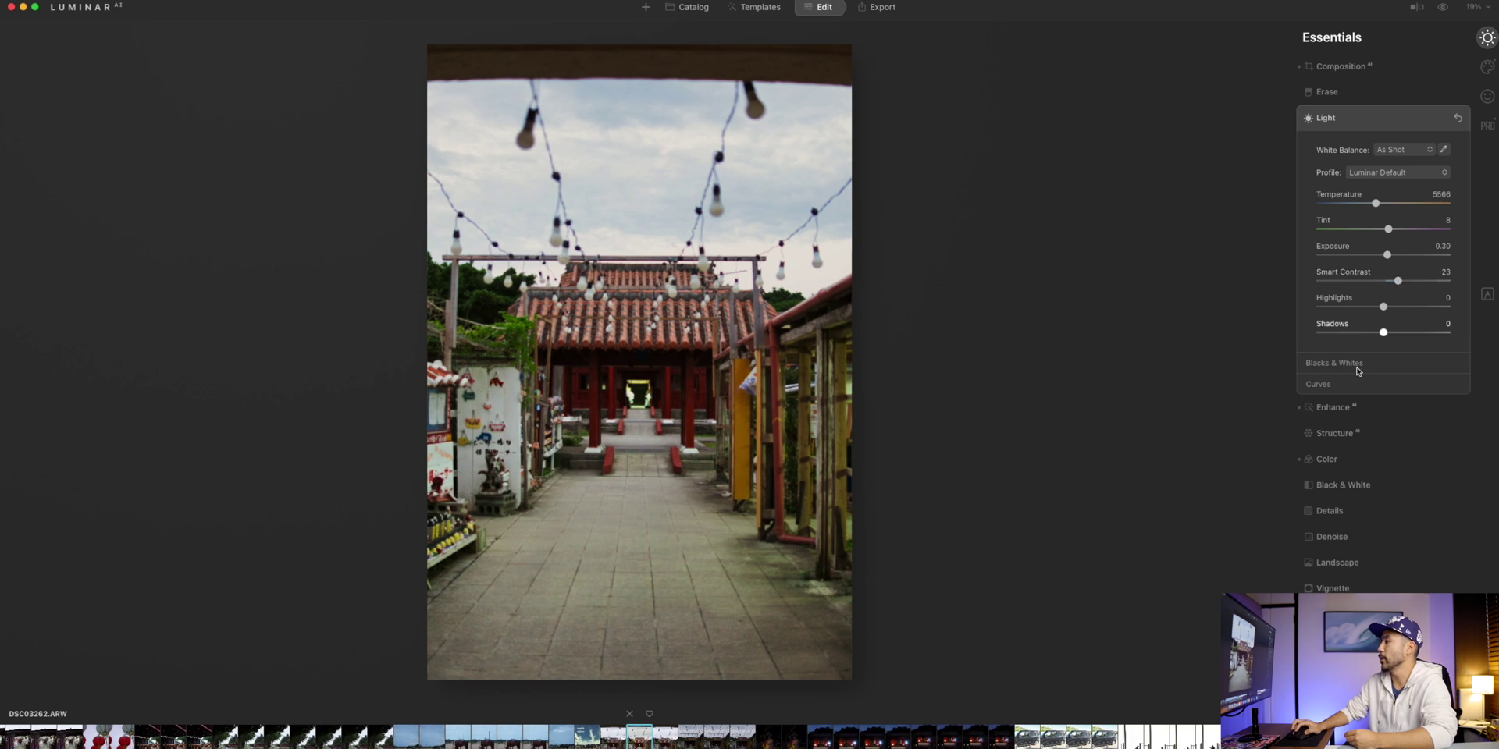
Step: Set Accent AI to 100 in the Enhance AI adjustments
{"action": "left_click", "coordinate": [1329, 408]}
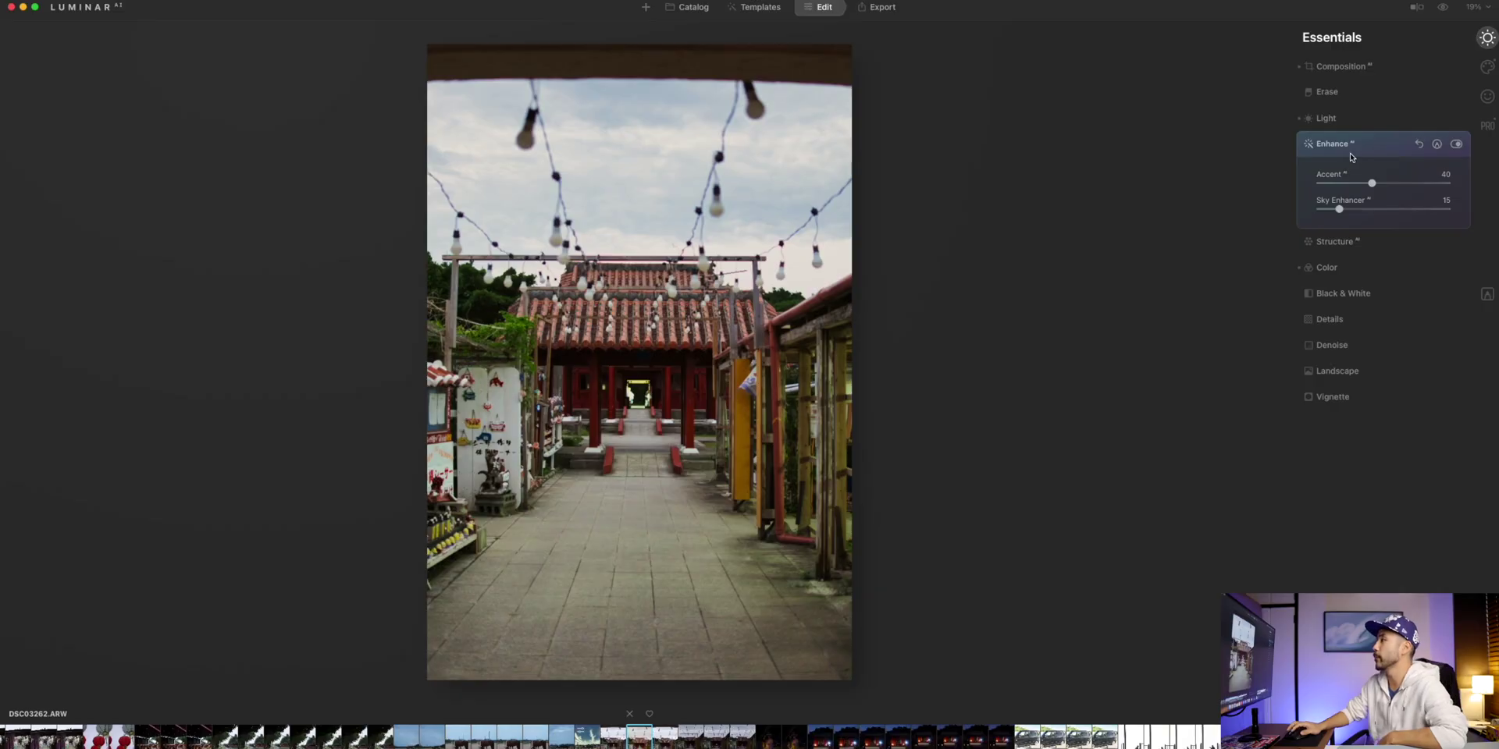
{"action": "left_click_drag", "start_coordinate": [1468, 187], "coordinate": [1492, 187]}
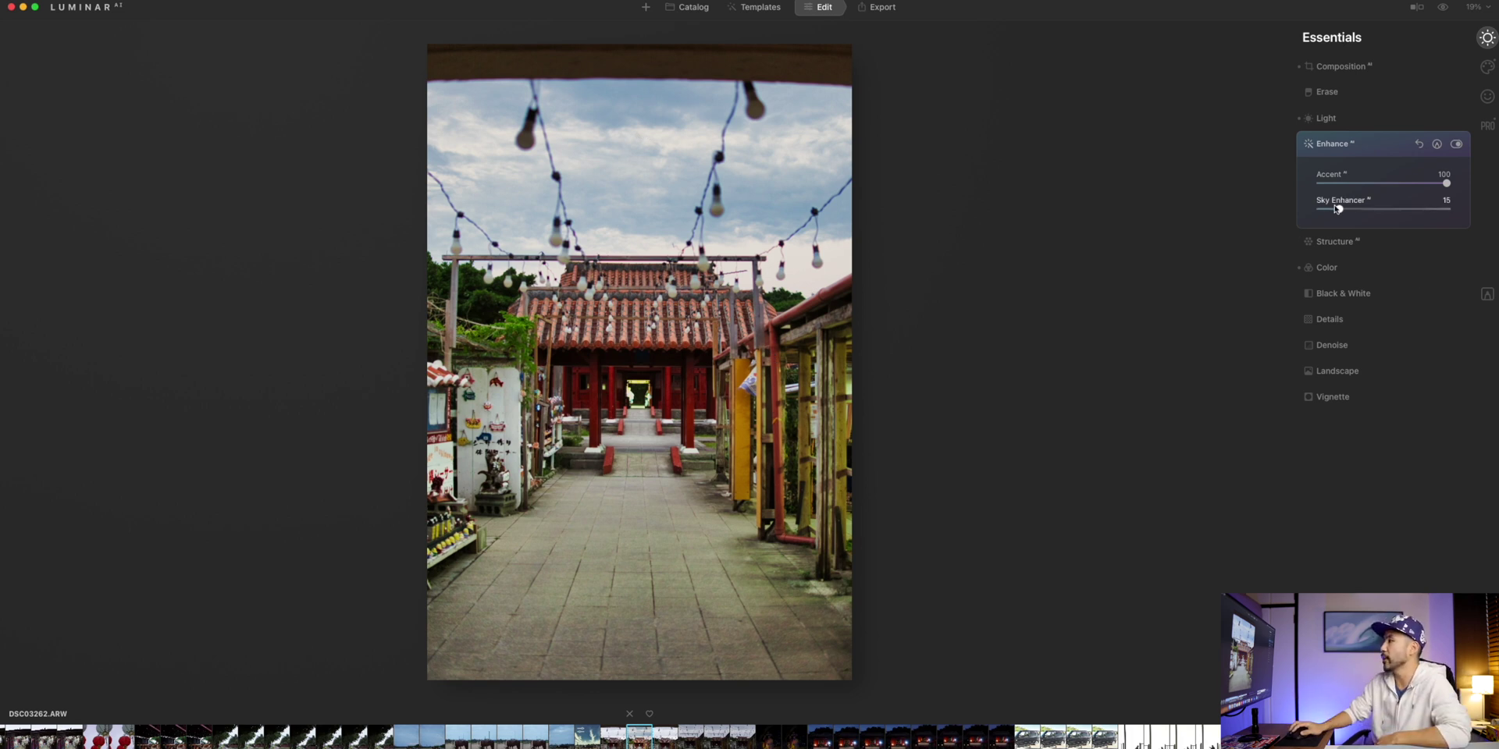
Step: Set Sky Enhancer to 100 in Enhance AI and strongly increase the Structure AI Amount
{"action": "left_click_drag", "start_coordinate": [1340, 210], "coordinate": [1448, 209]}
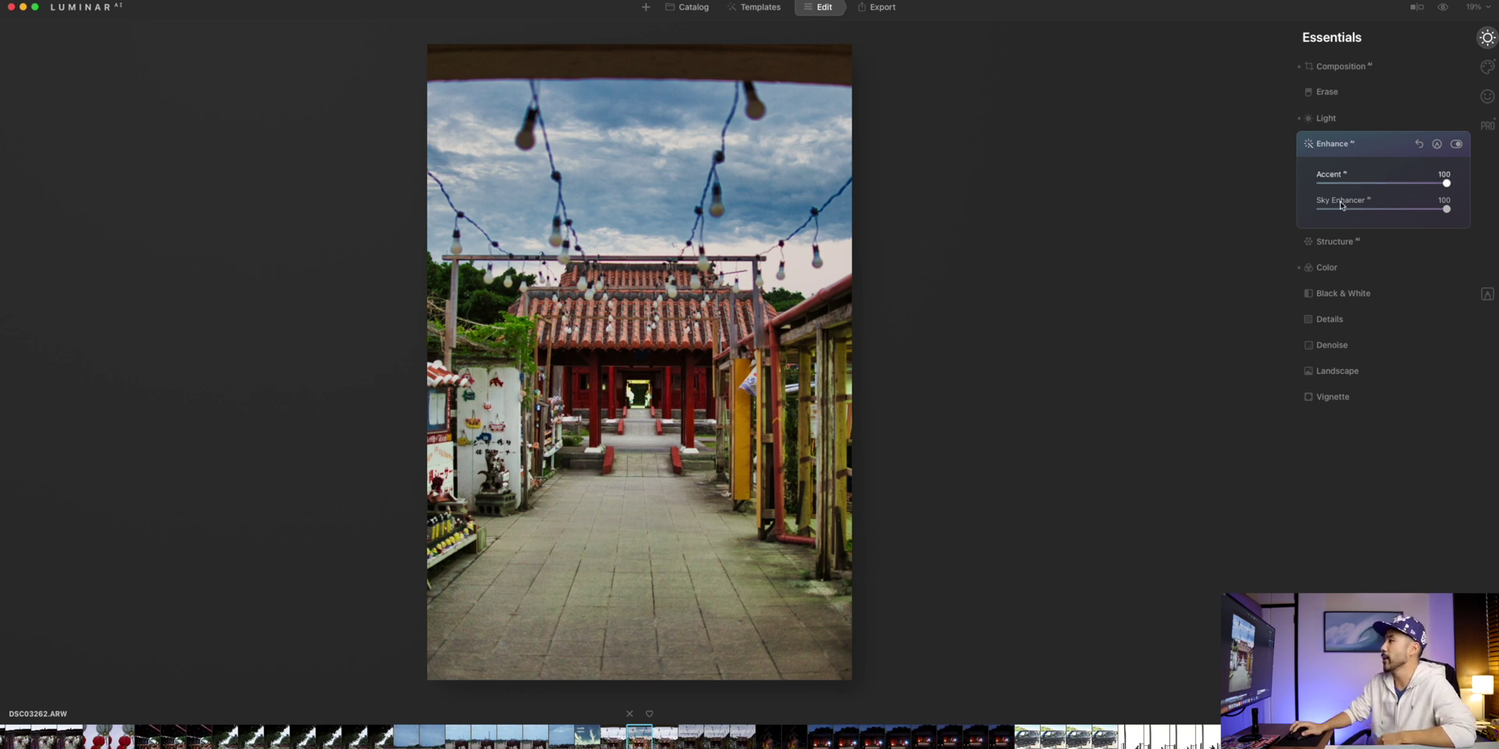
{"action": "left_click", "coordinate": [1341, 239]}
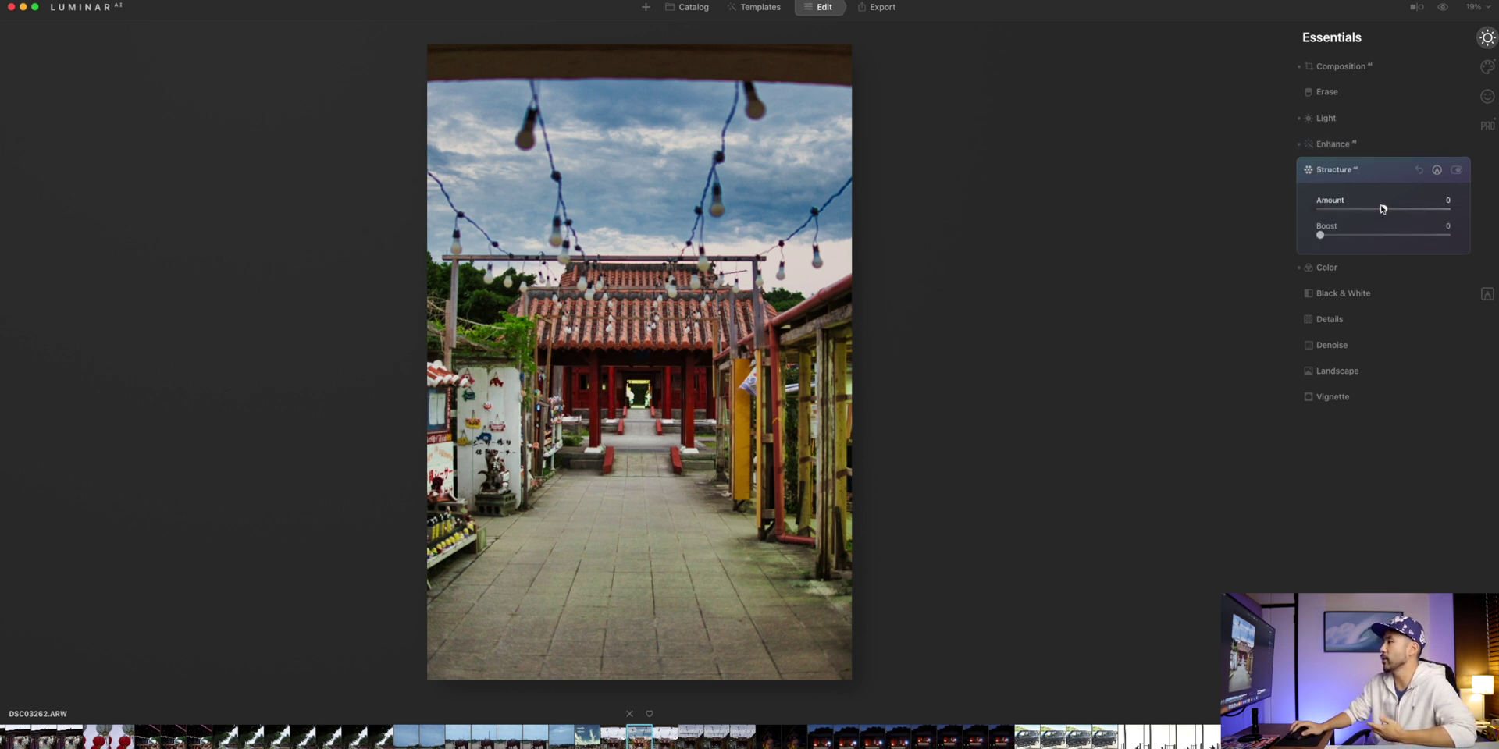
{"action": "left_click_drag", "start_coordinate": [1439, 210], "coordinate": [1450, 209]}
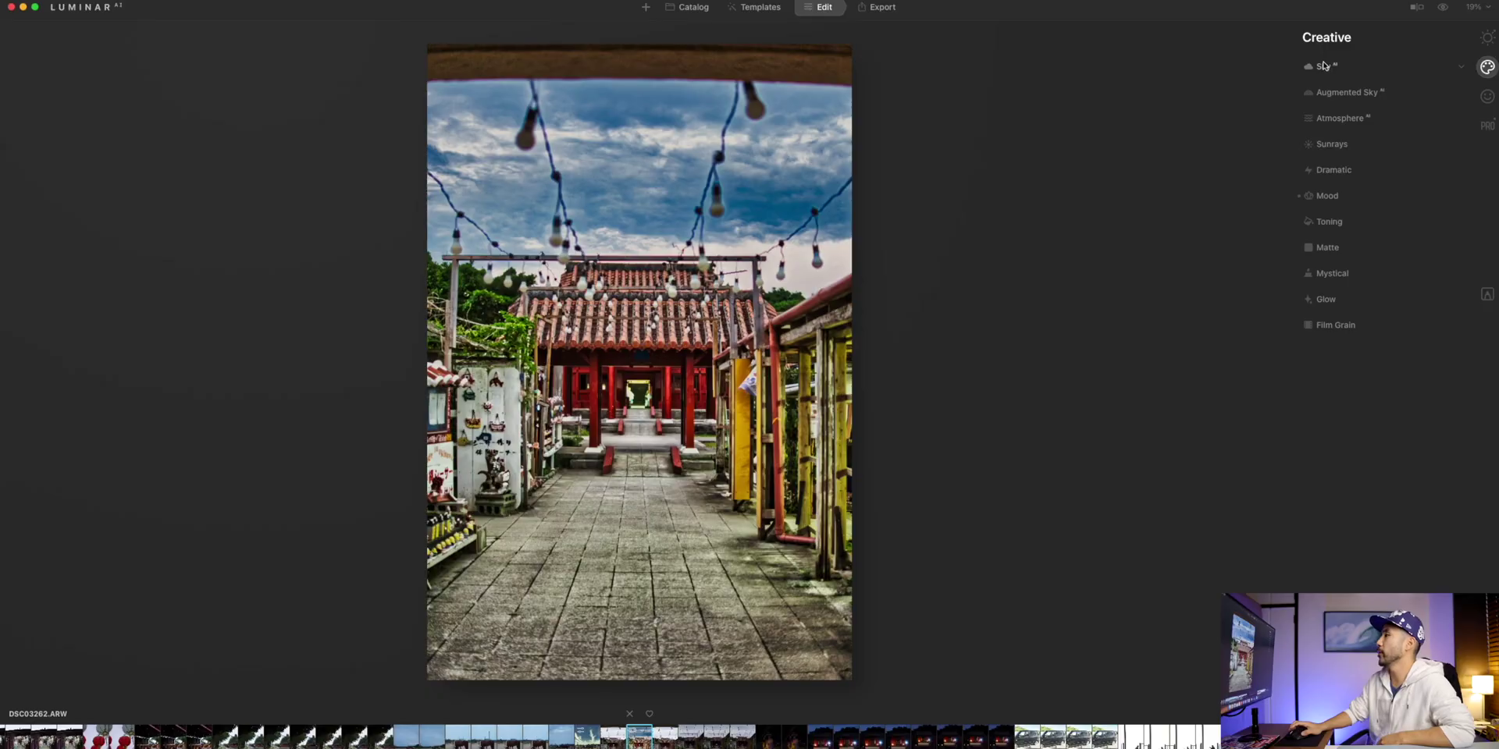
Step: Inspect the sky around the light bulbs and roof and replace it with Bright Blue Sky 2 using Sky AI
{"action": "left_click", "coordinate": [1325, 69]}
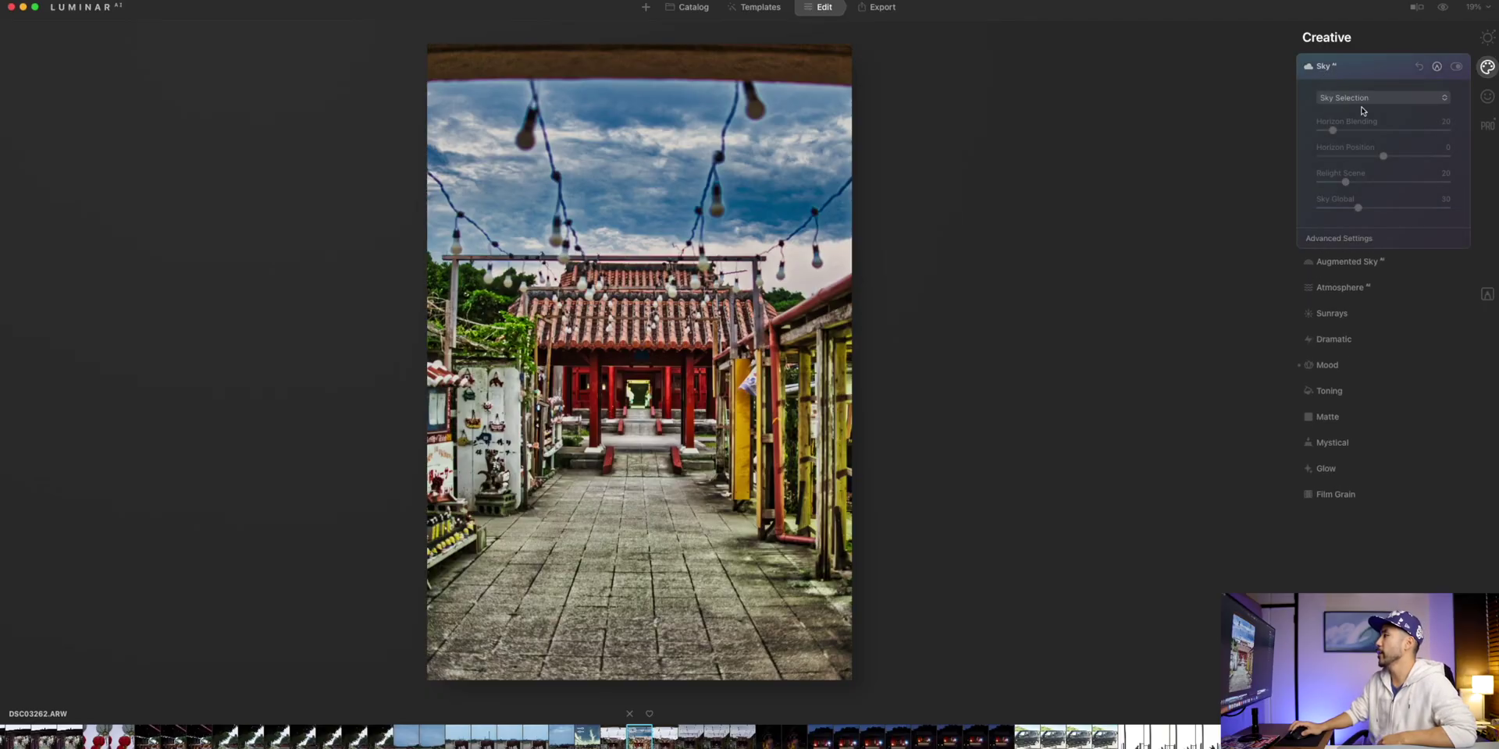
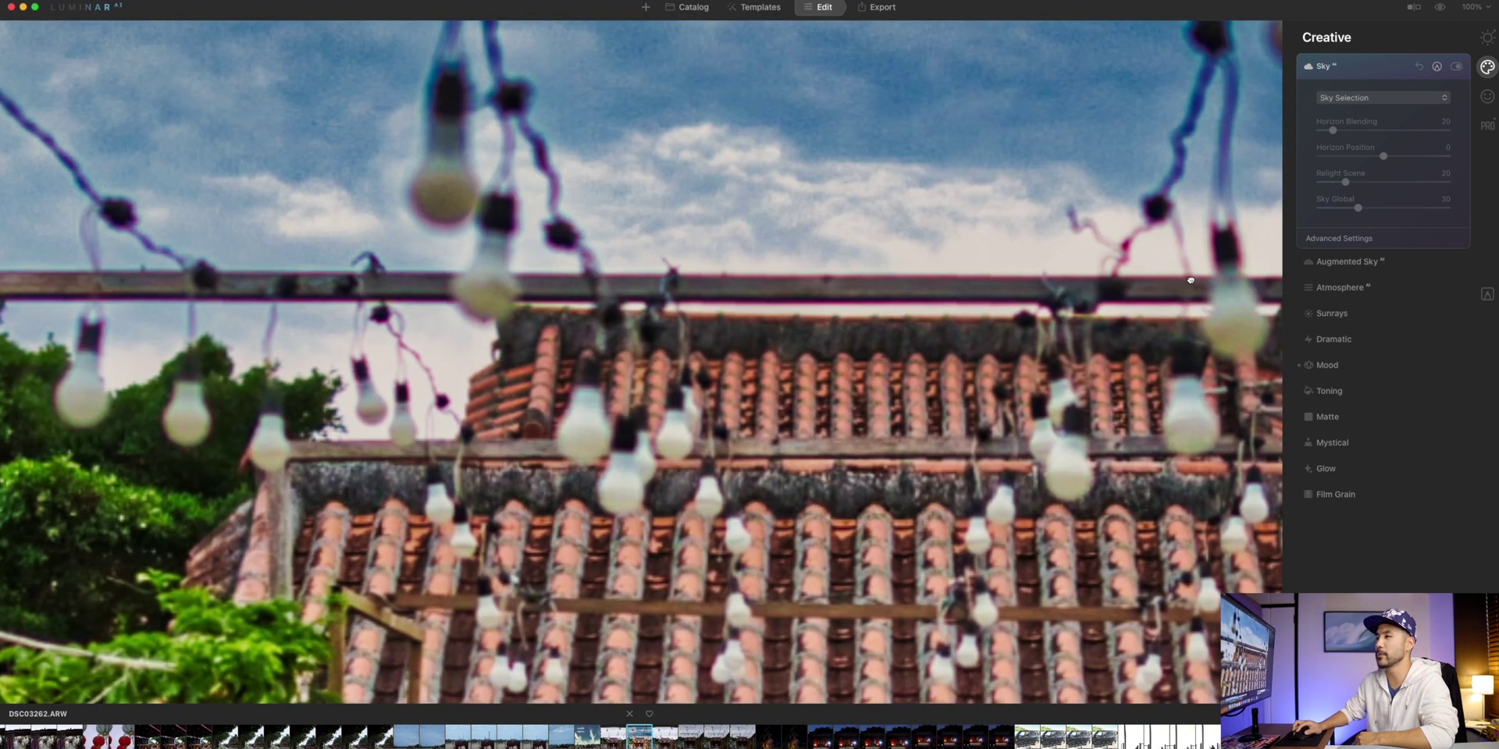
{"action": "scroll", "coordinate": [799, 283], "scroll_direction": "left", "scroll_amount": 5}
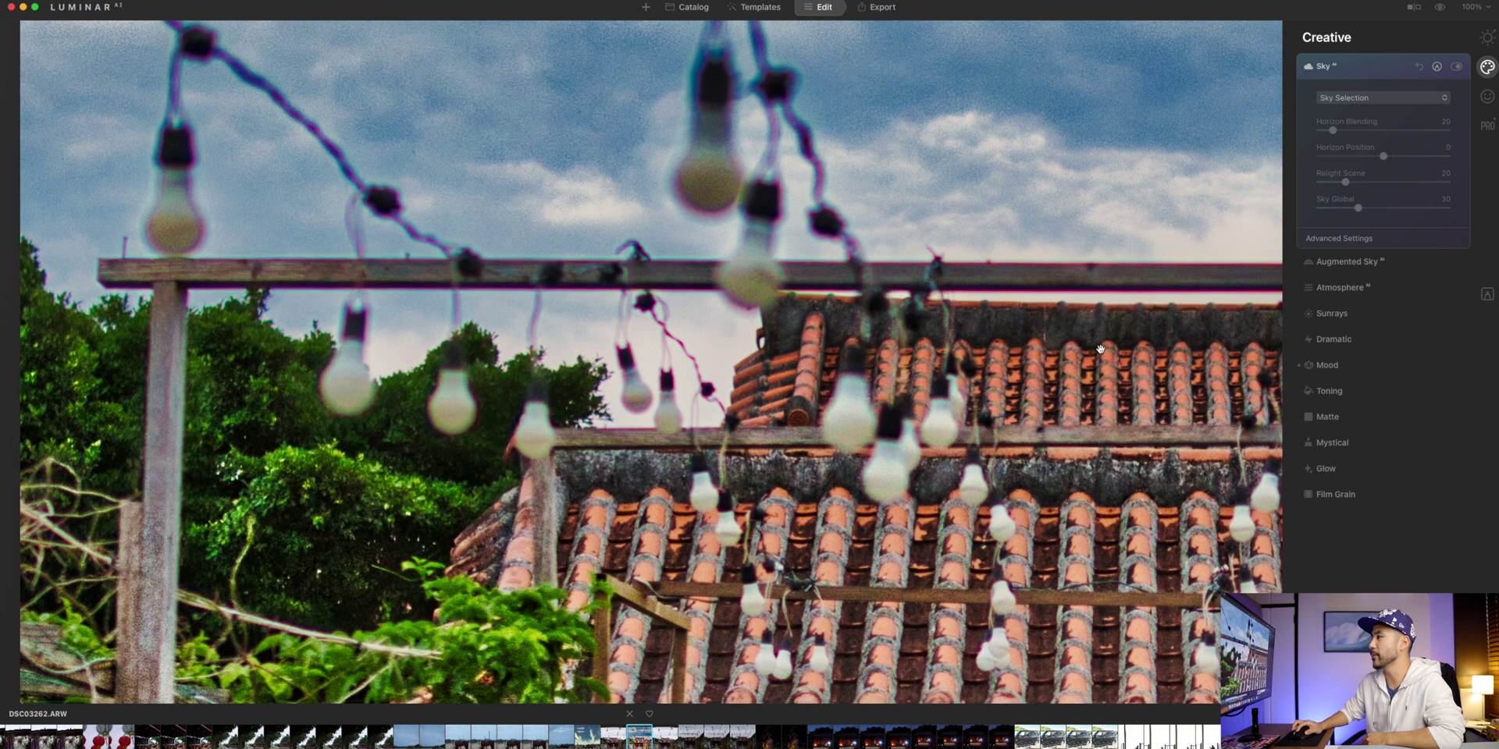
{"action": "scroll", "coordinate": [1099, 349], "scroll_direction": "down", "scroll_amount": 5}
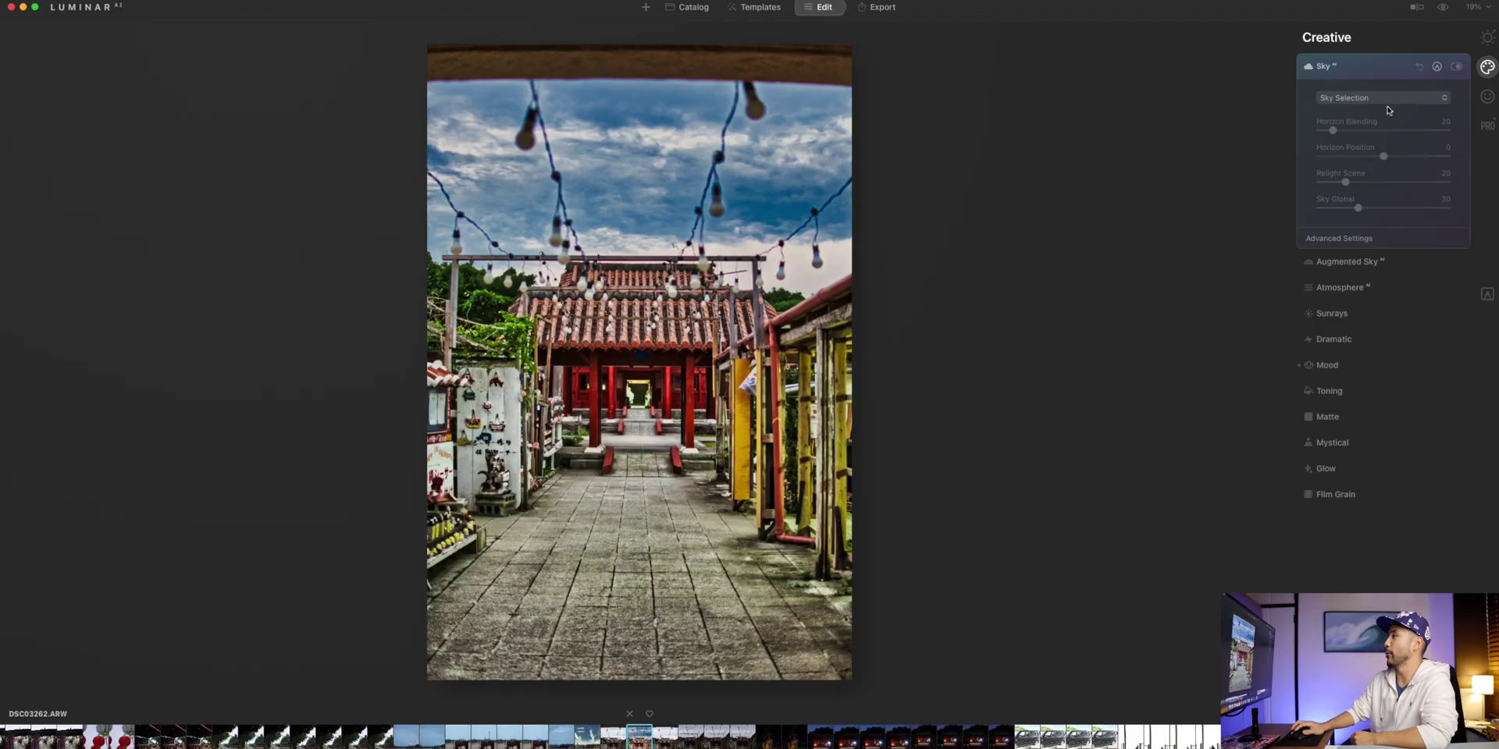
{"action": "left_click", "coordinate": [1387, 99]}
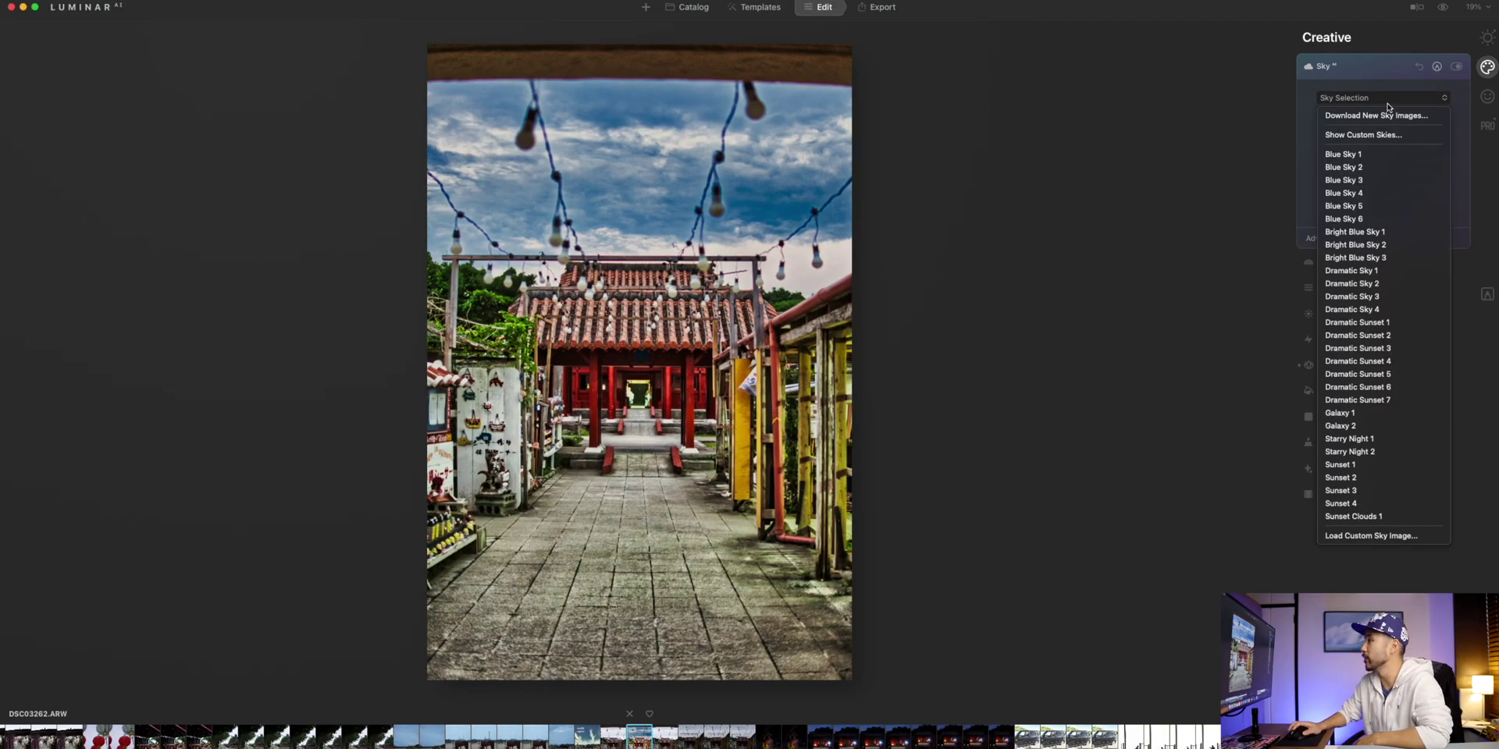
{"action": "left_click", "coordinate": [1380, 245]}
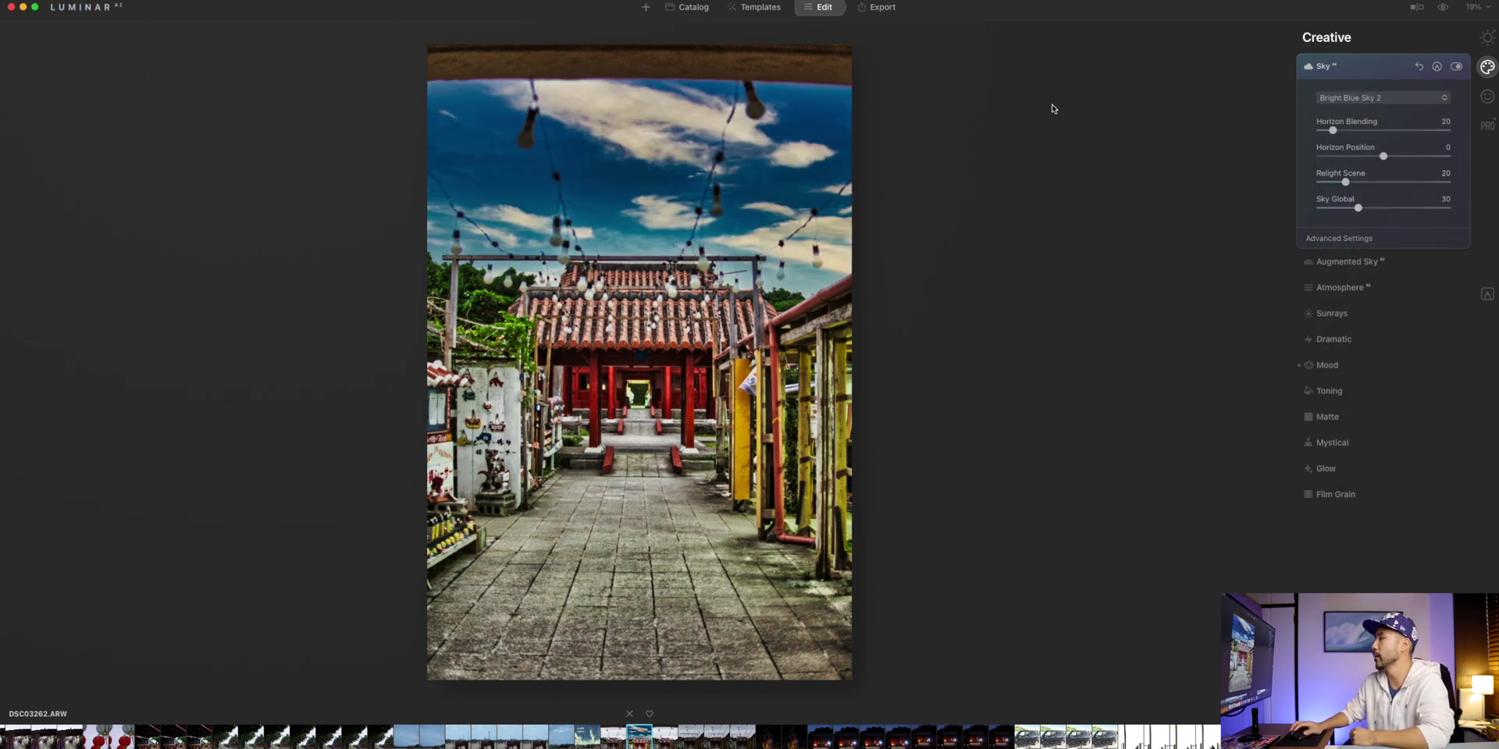
Step: Switch the replacement sky to Galaxy 1 and inspect its blending around the light bulbs and temple roof
{"action": "left_click", "coordinate": [1380, 98]}
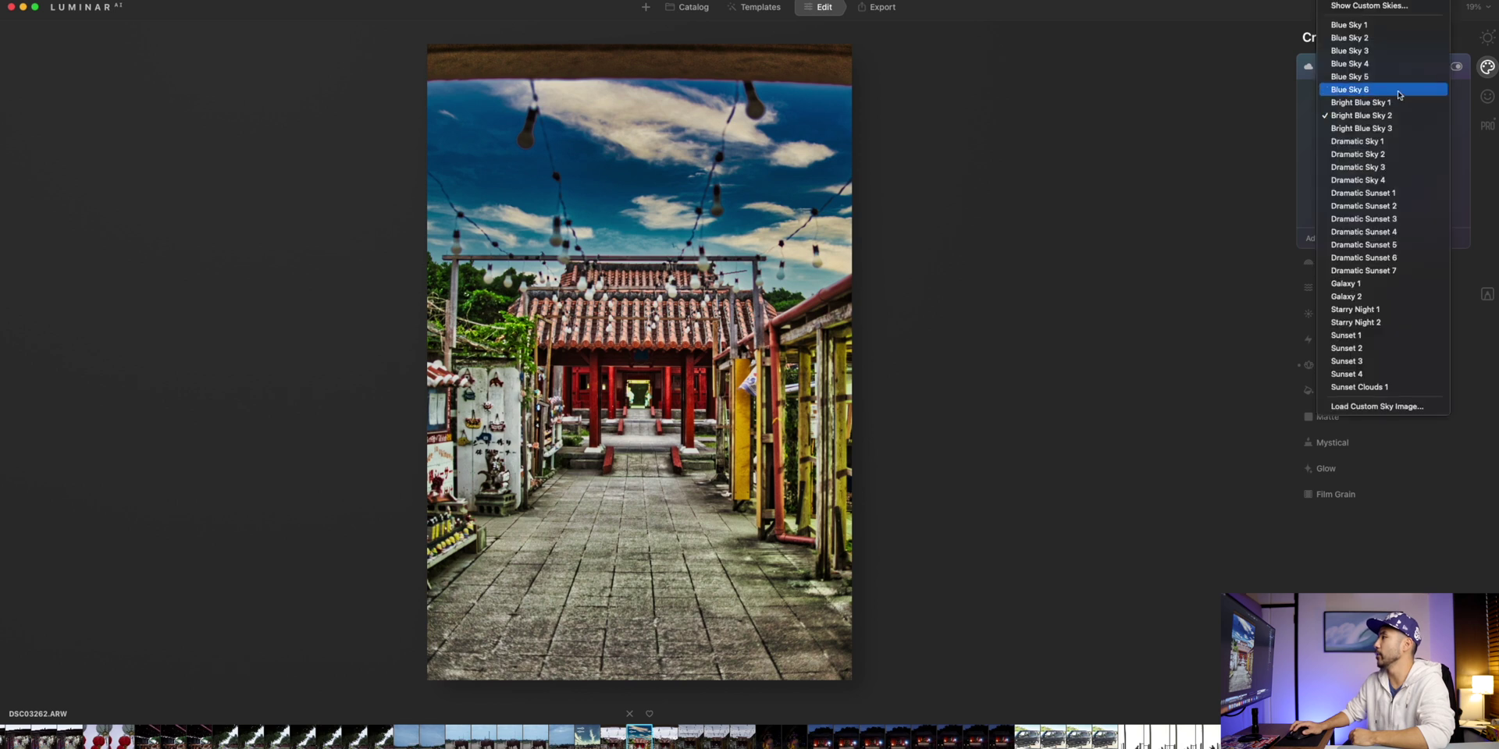
{"action": "left_click", "coordinate": [1366, 287]}
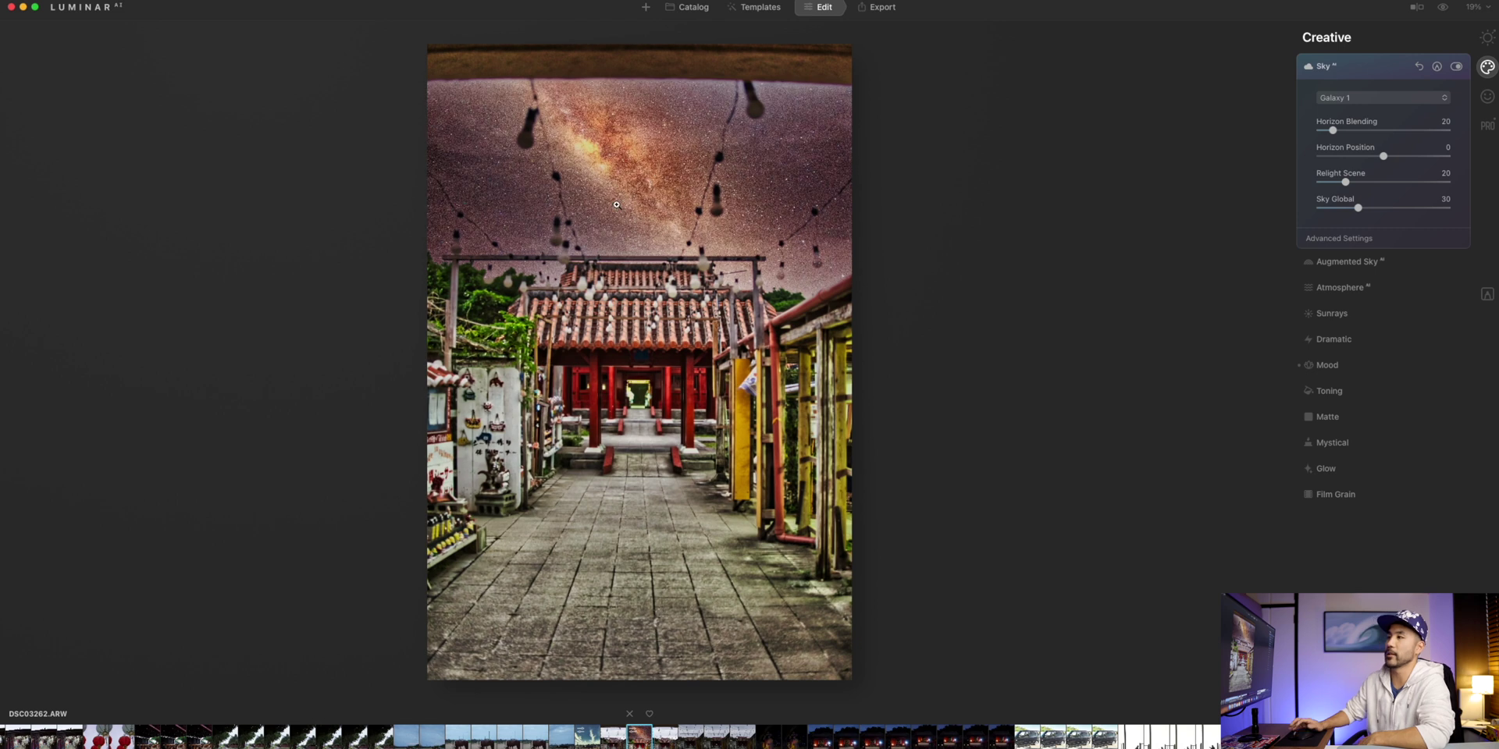
{"action": "left_click", "coordinate": [821, 288]}
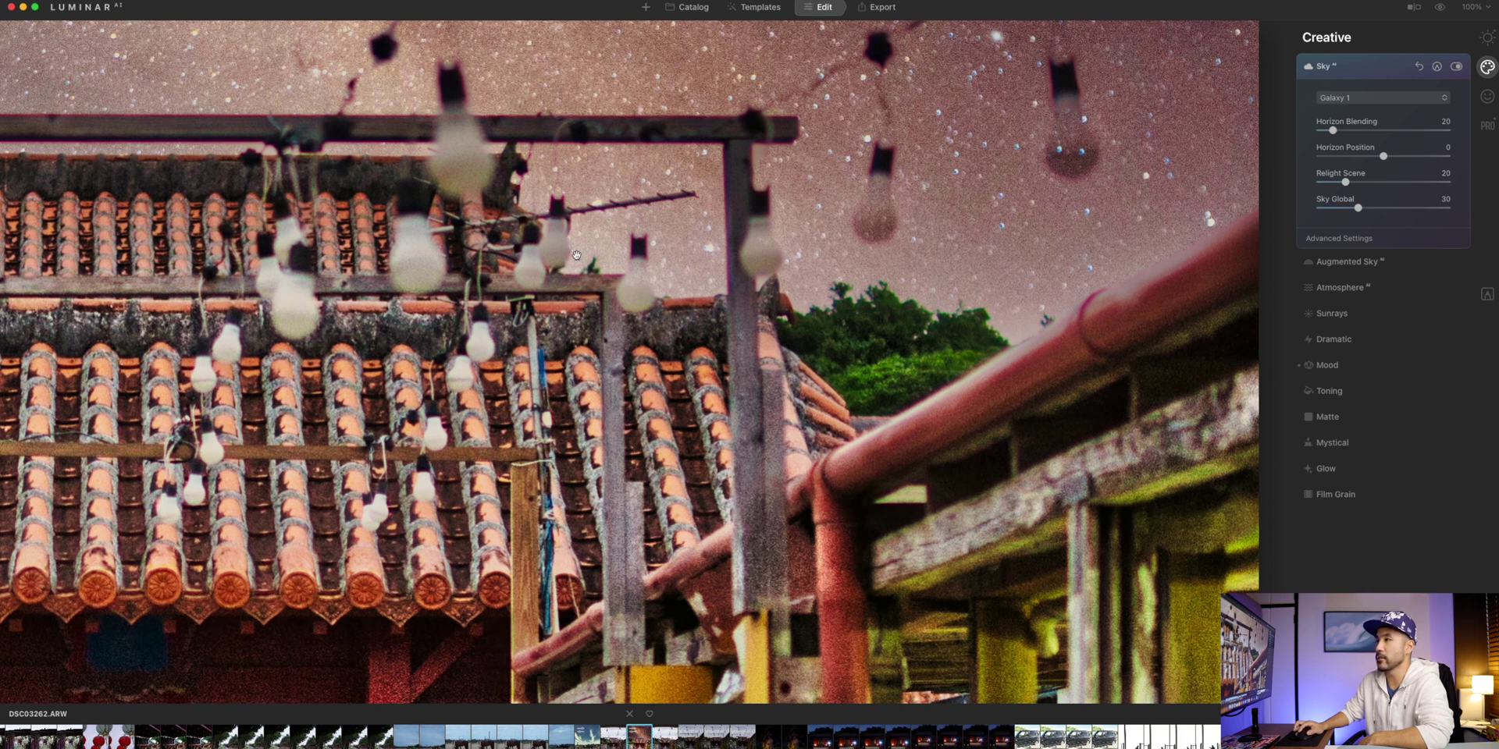
{"action": "scroll", "coordinate": [458, 244], "scroll_direction": "left", "scroll_amount": 8}
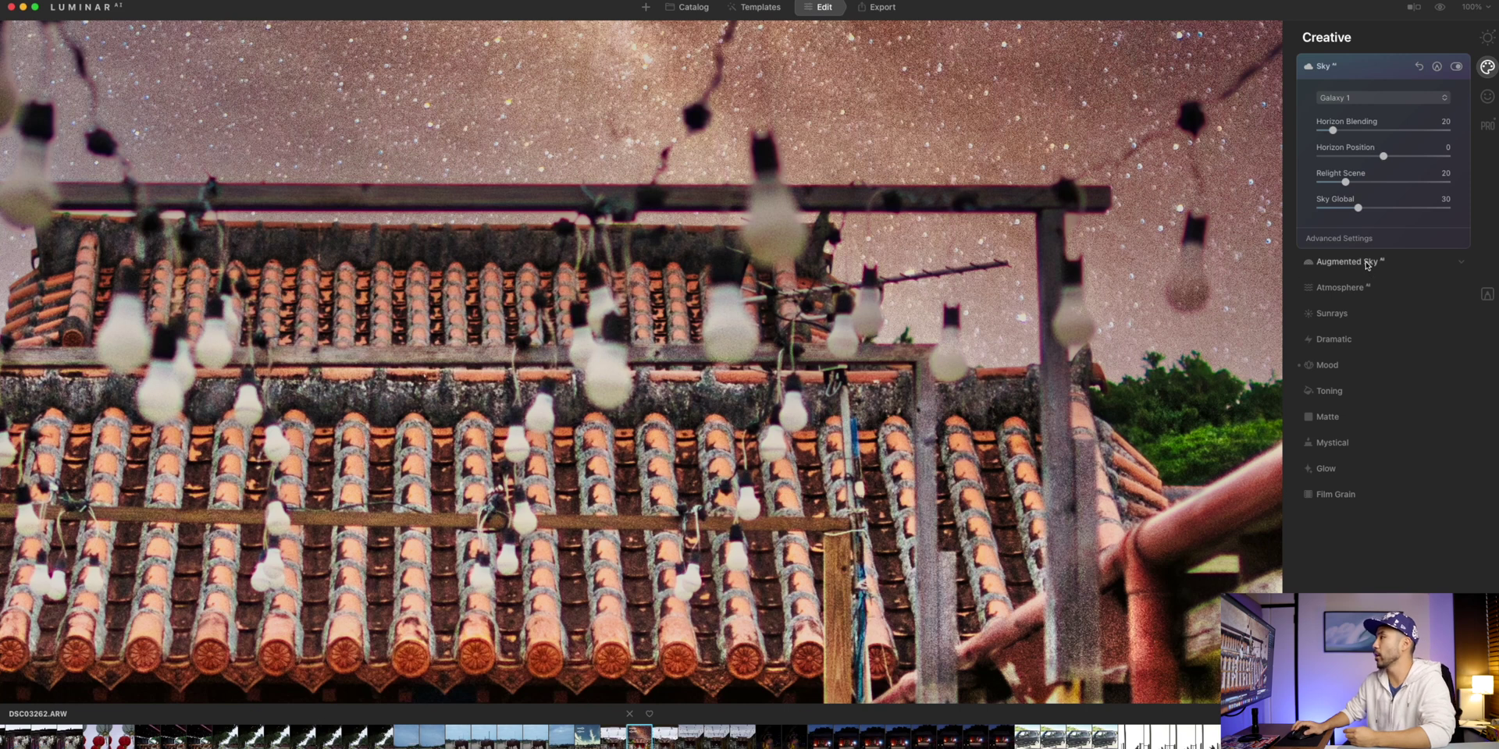
{"action": "left_click", "coordinate": [1030, 217]}
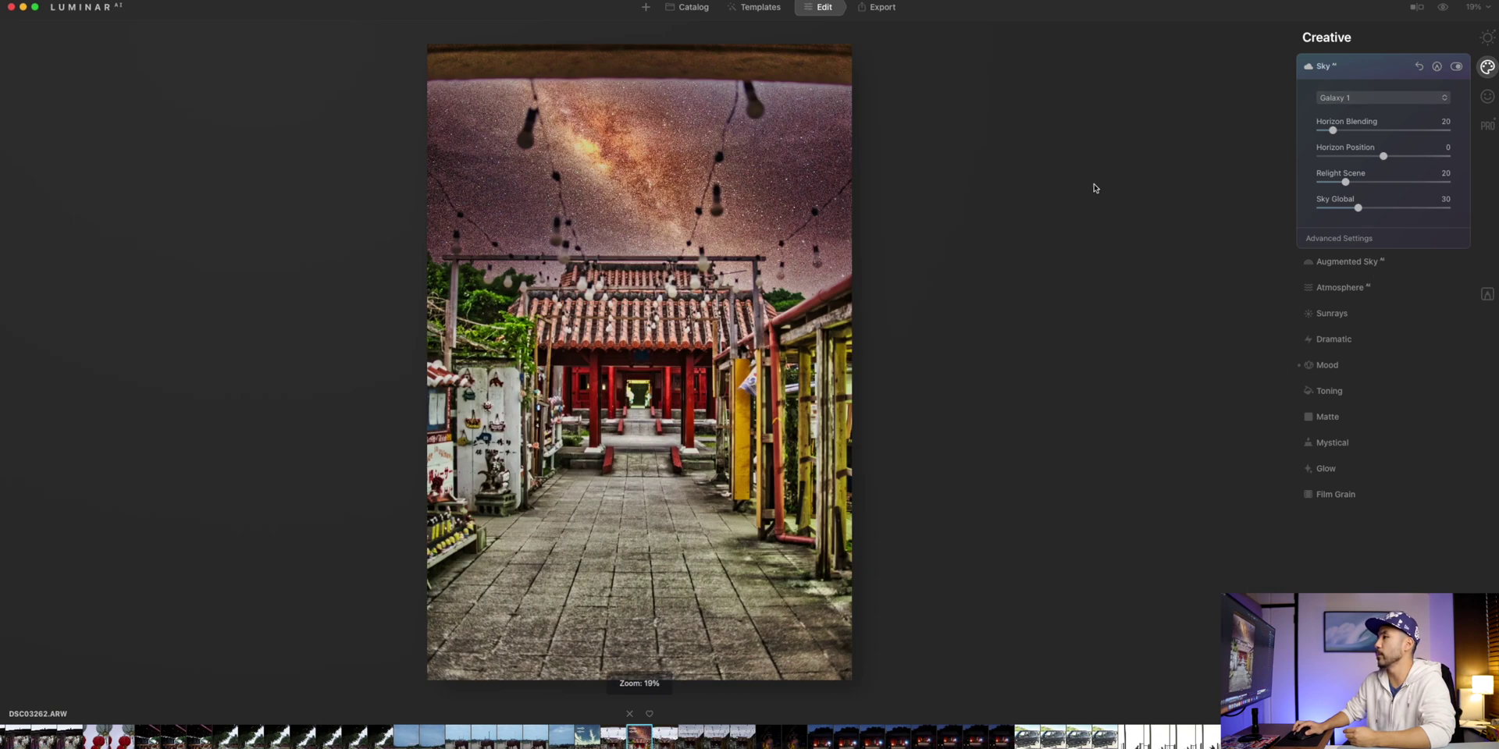
Step: Add the Moon 1 object to the sky with Augmented Sky AI
{"action": "left_click", "coordinate": [1341, 262]}
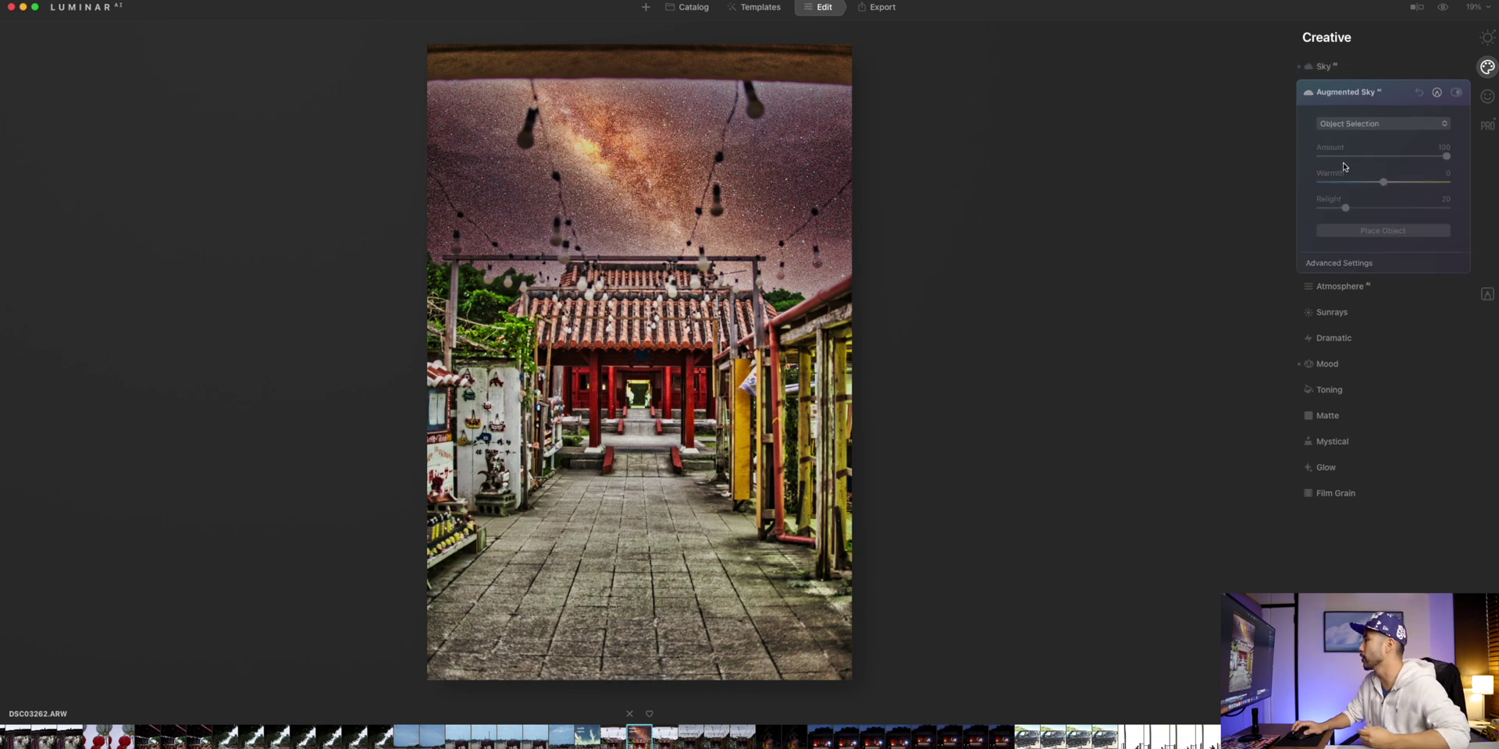
{"action": "left_click", "coordinate": [1356, 124]}
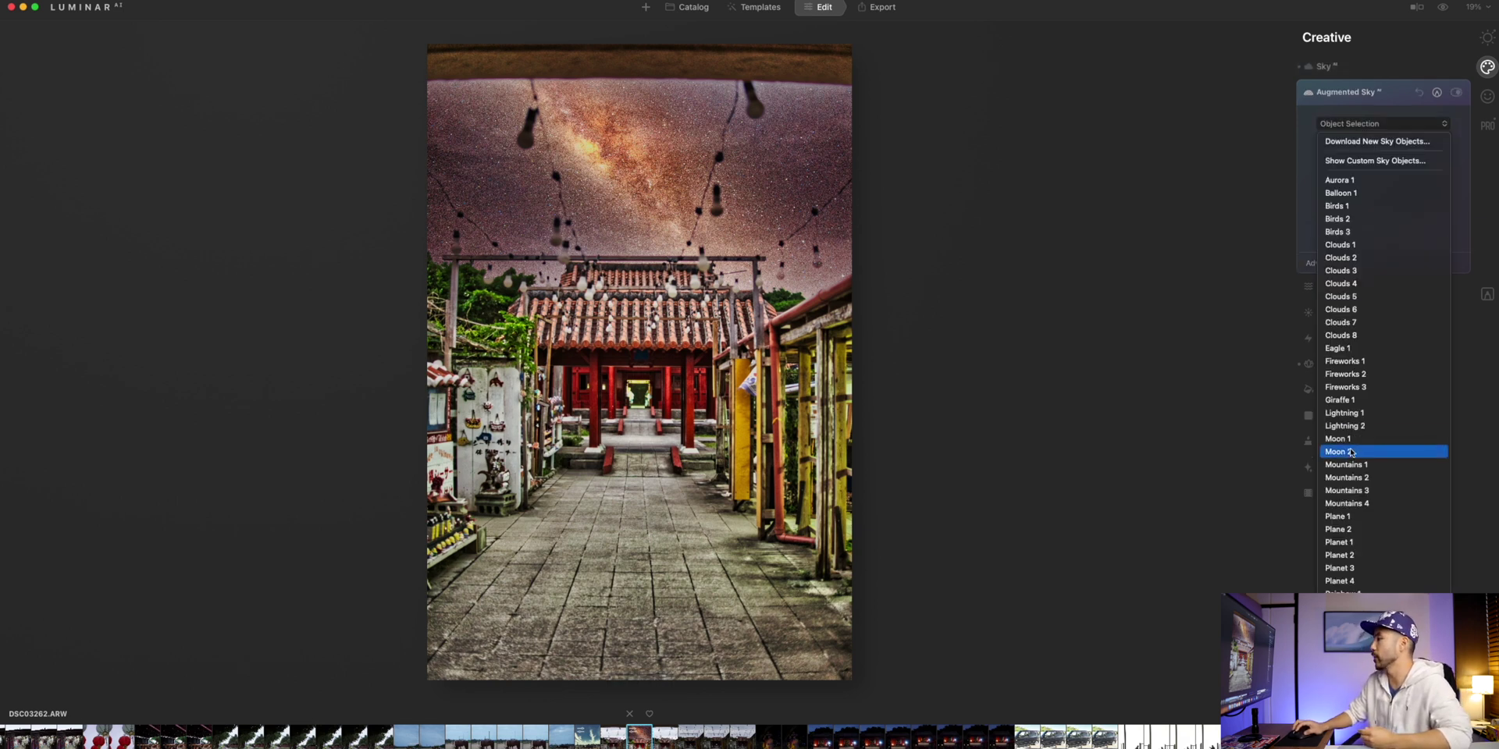
{"action": "left_click", "coordinate": [1338, 439]}
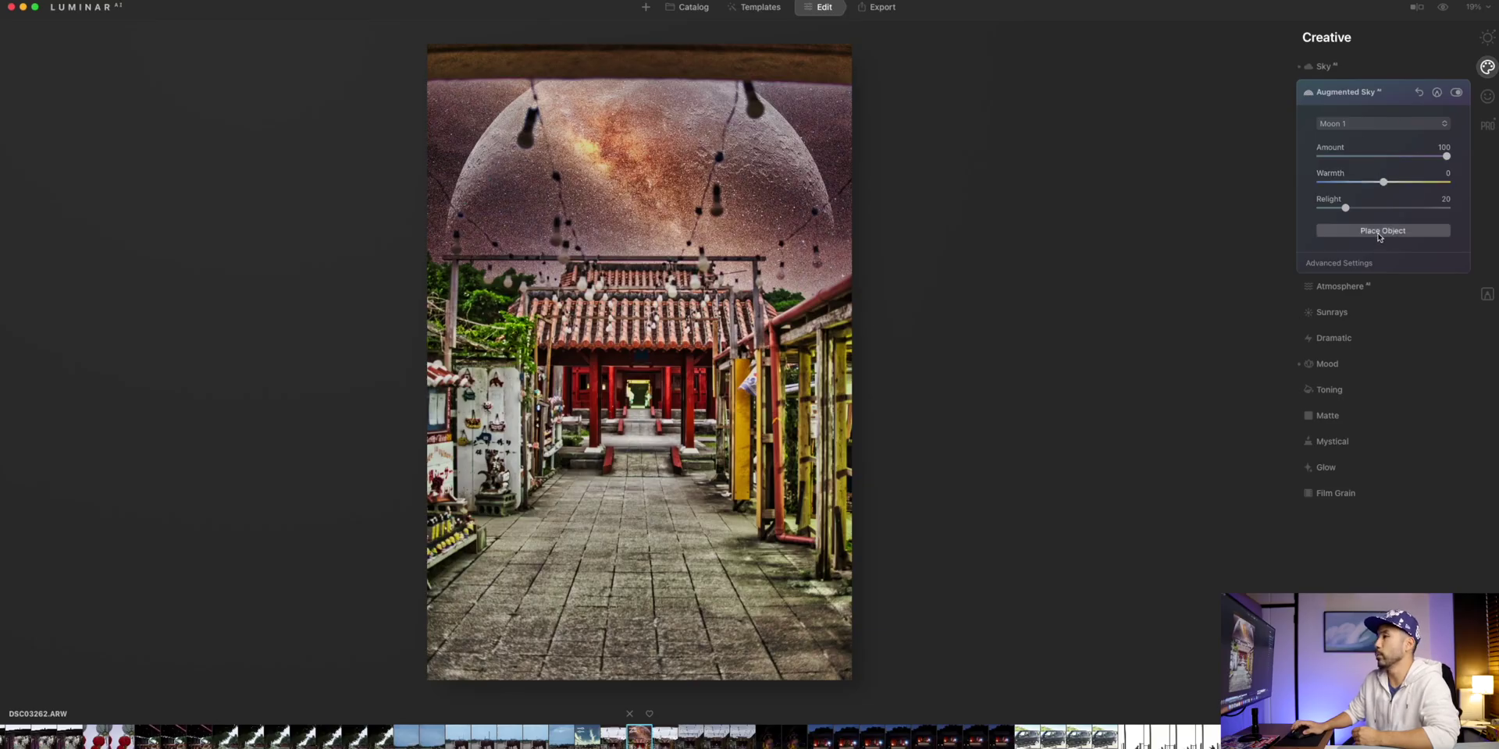
Step: Place the moon smaller and centred above the temple roof, with Amount 87, Warmth -19 and Relight 21
{"action": "left_click", "coordinate": [1380, 234]}
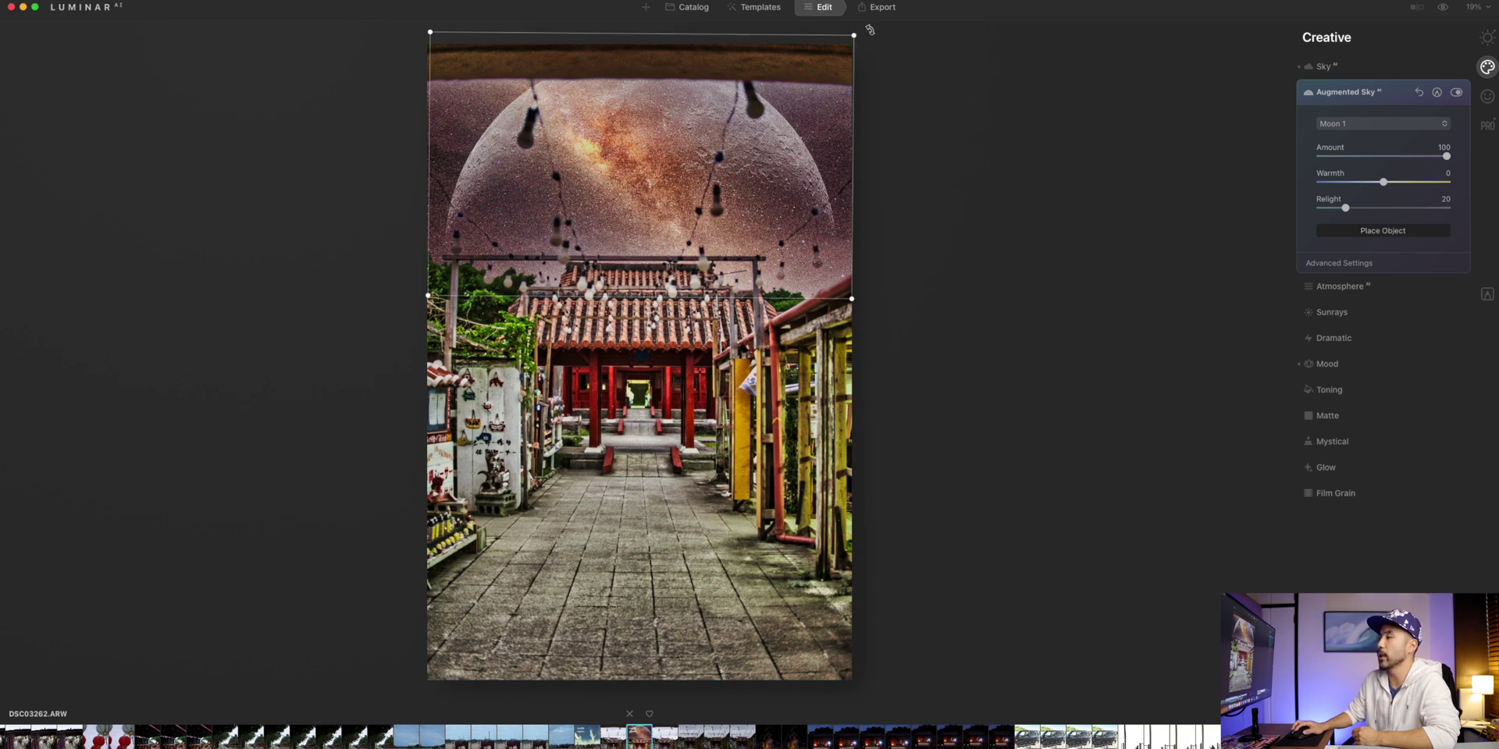
{"action": "left_click_drag", "start_coordinate": [853, 34], "coordinate": [714, 100]}
{"action": "left_click_drag", "start_coordinate": [594, 179], "coordinate": [663, 153]}
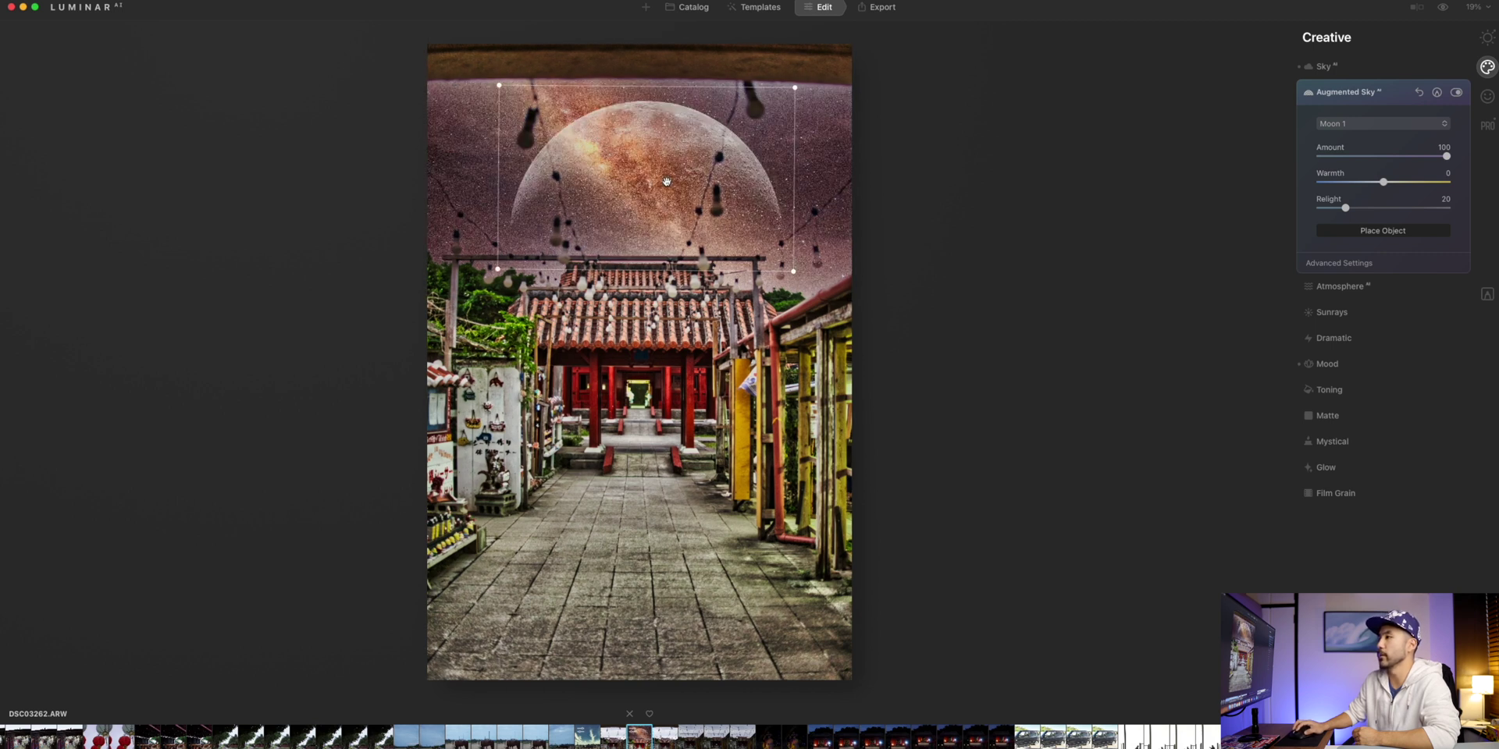
{"action": "left_click", "coordinate": [1383, 231]}
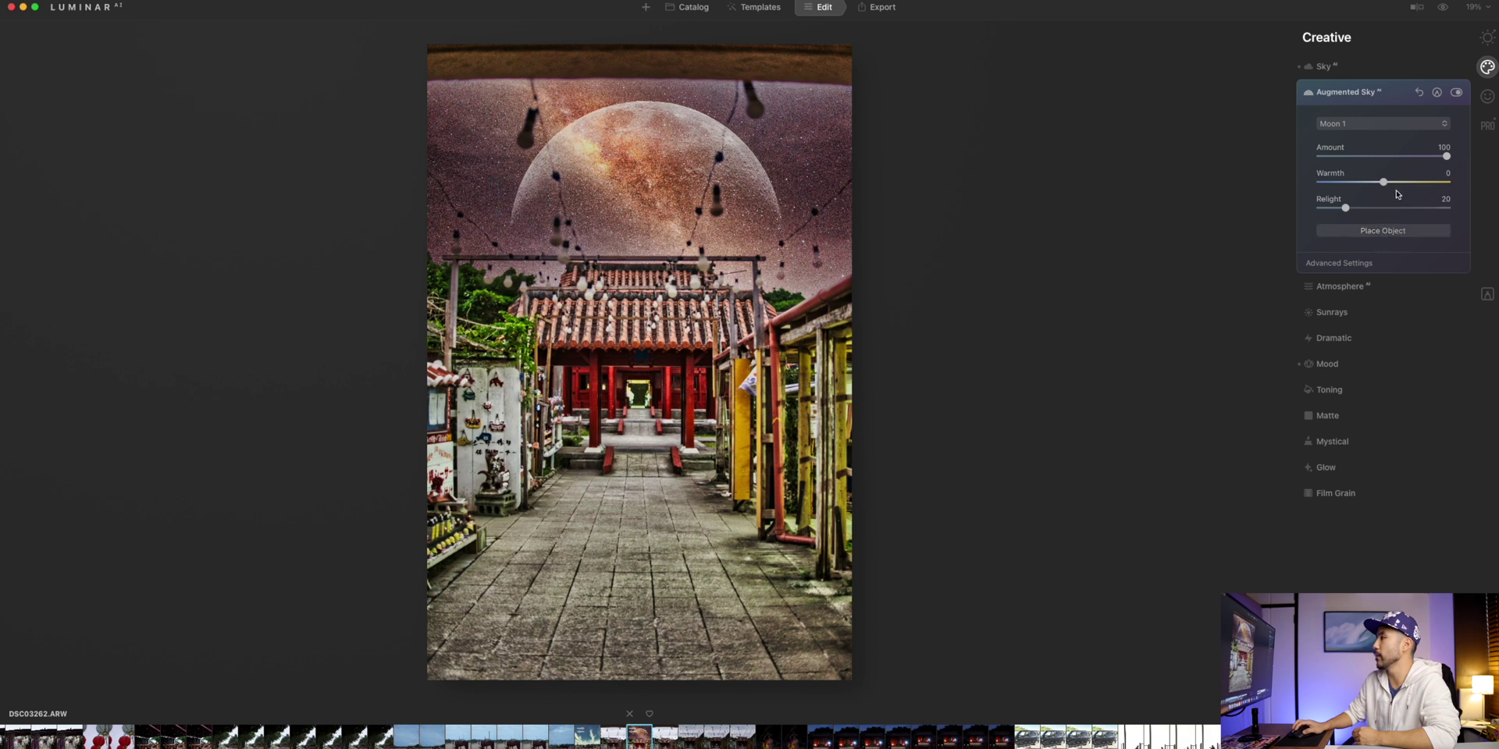
{"action": "left_click_drag", "start_coordinate": [1446, 156], "coordinate": [1412, 182]}
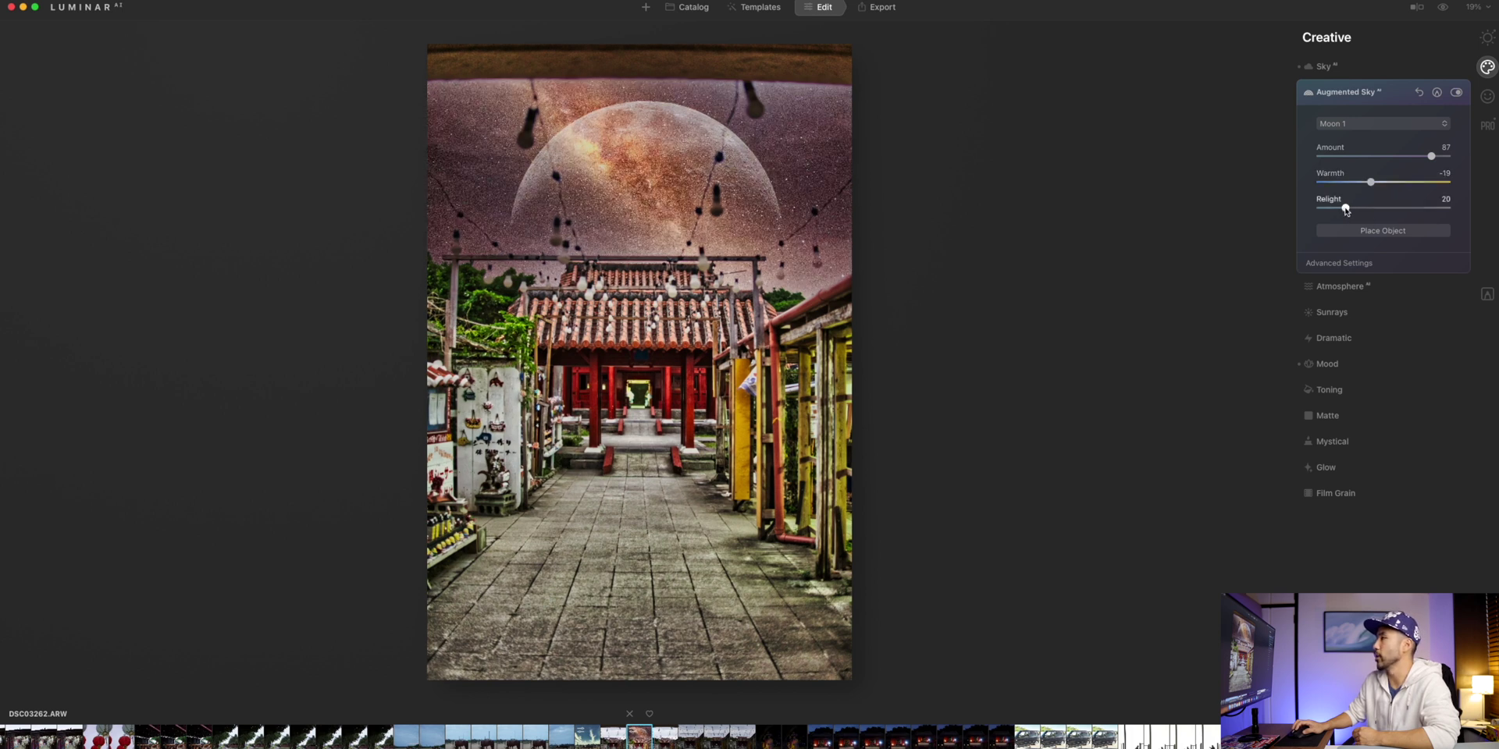
{"action": "mouse_move", "coordinate": [1345, 209]}
{"action": "left_mouse_down"}
{"action": "mouse_move", "coordinate": [1375, 211]}
{"action": "mouse_move", "coordinate": [1347, 211]}
{"action": "left_mouse_up"}
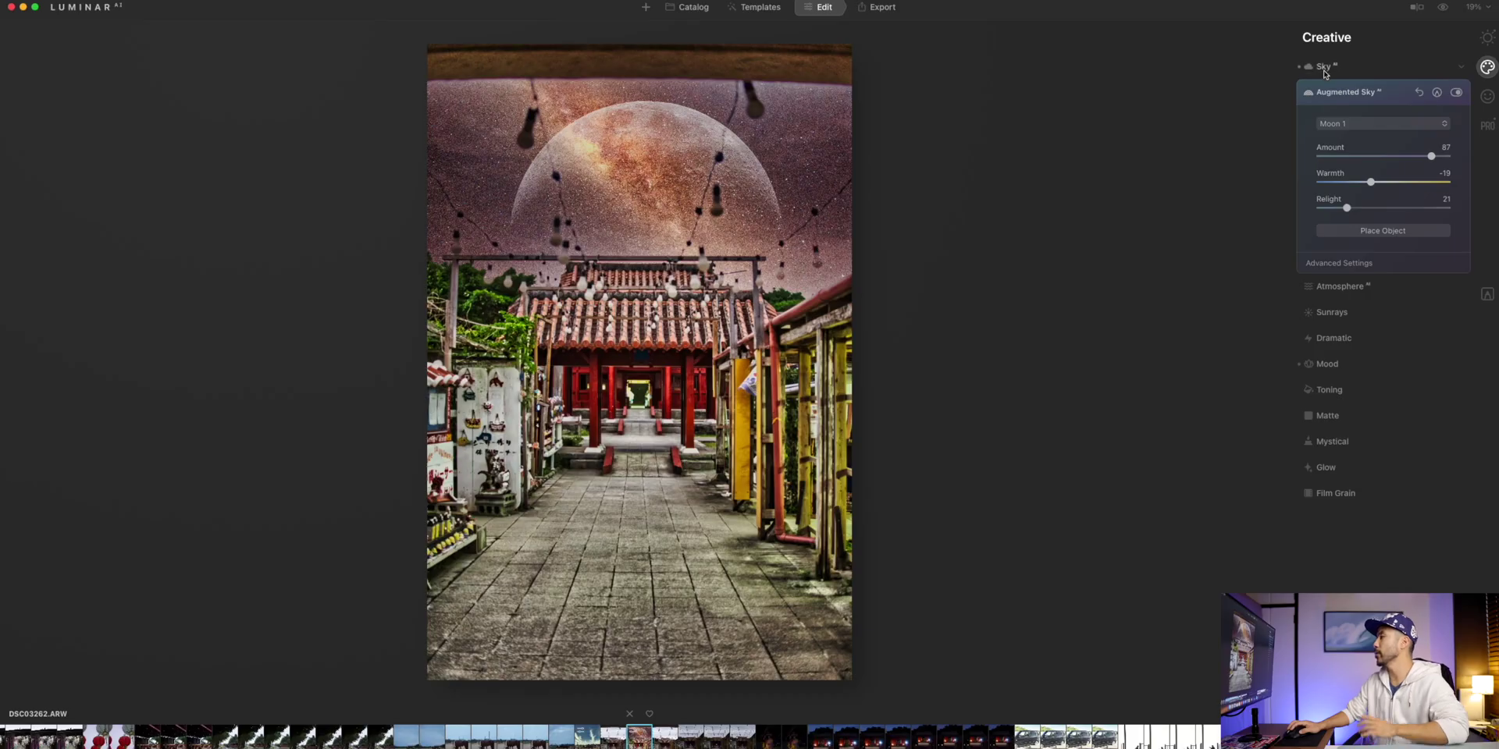
Step: Try Blue Sky 2 as the Sky AI replacement and switch it to Blue Sky 6
{"action": "left_click", "coordinate": [1325, 70]}
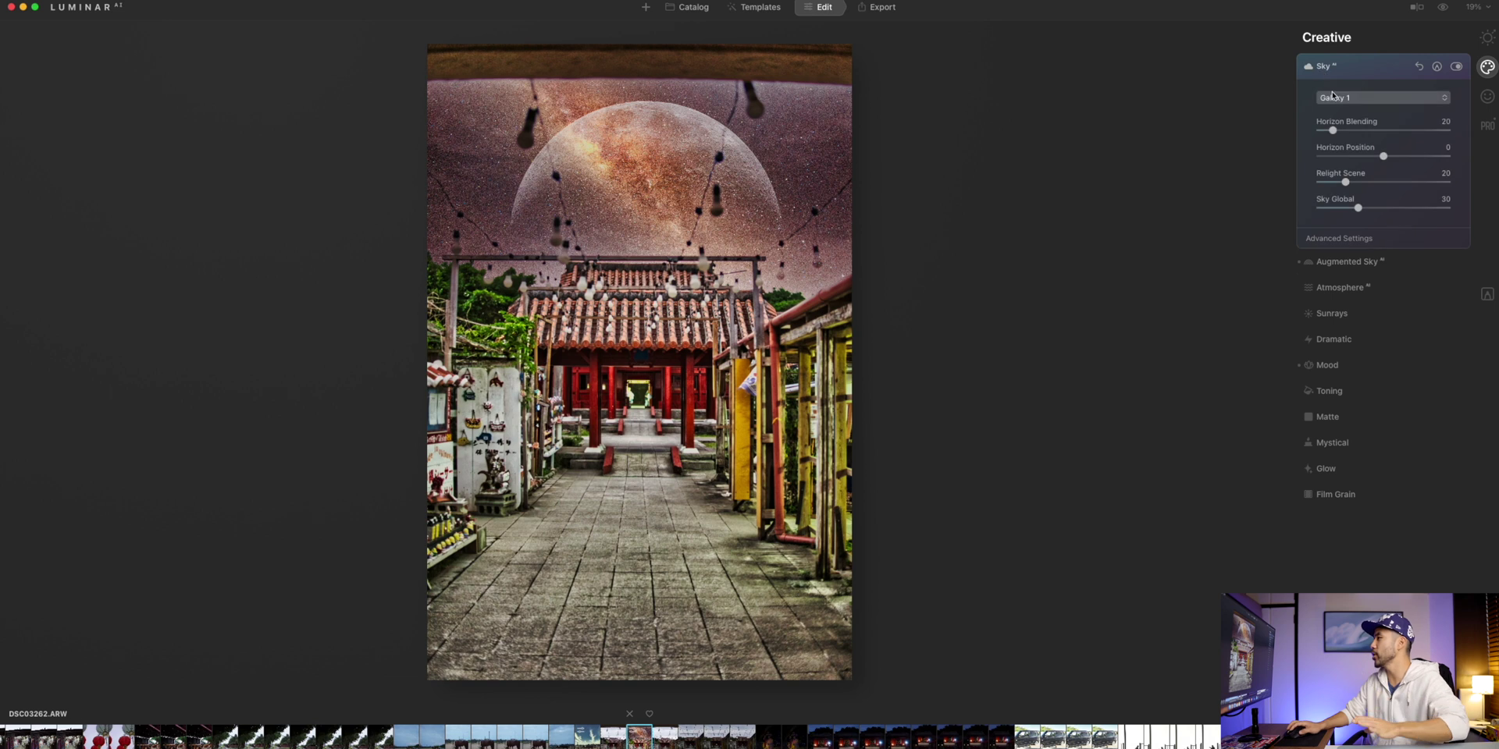
{"action": "left_click", "coordinate": [1378, 115]}
{"action": "scroll", "coordinate": [1367, 50], "scroll_direction": "up", "scroll_amount": 5}
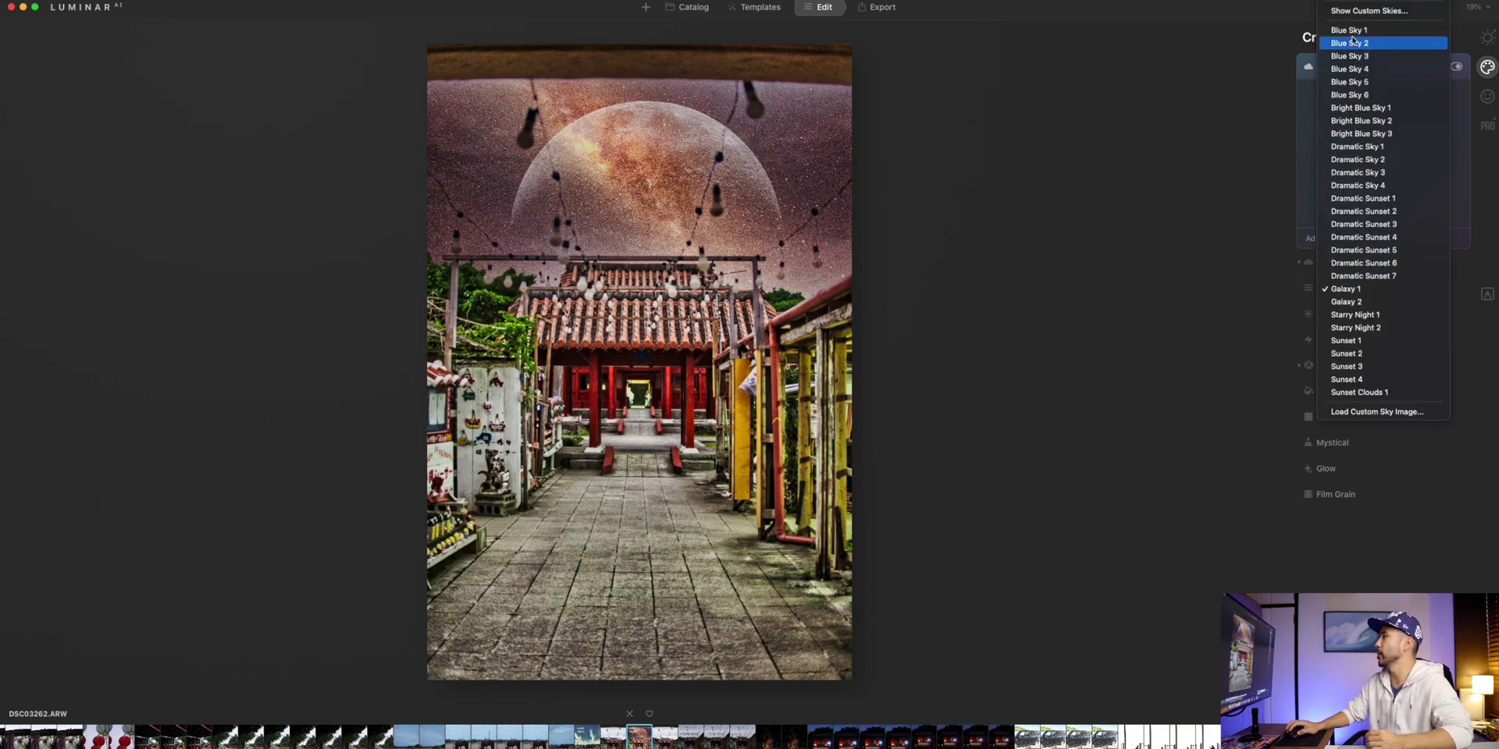
{"action": "left_click", "coordinate": [1358, 40]}
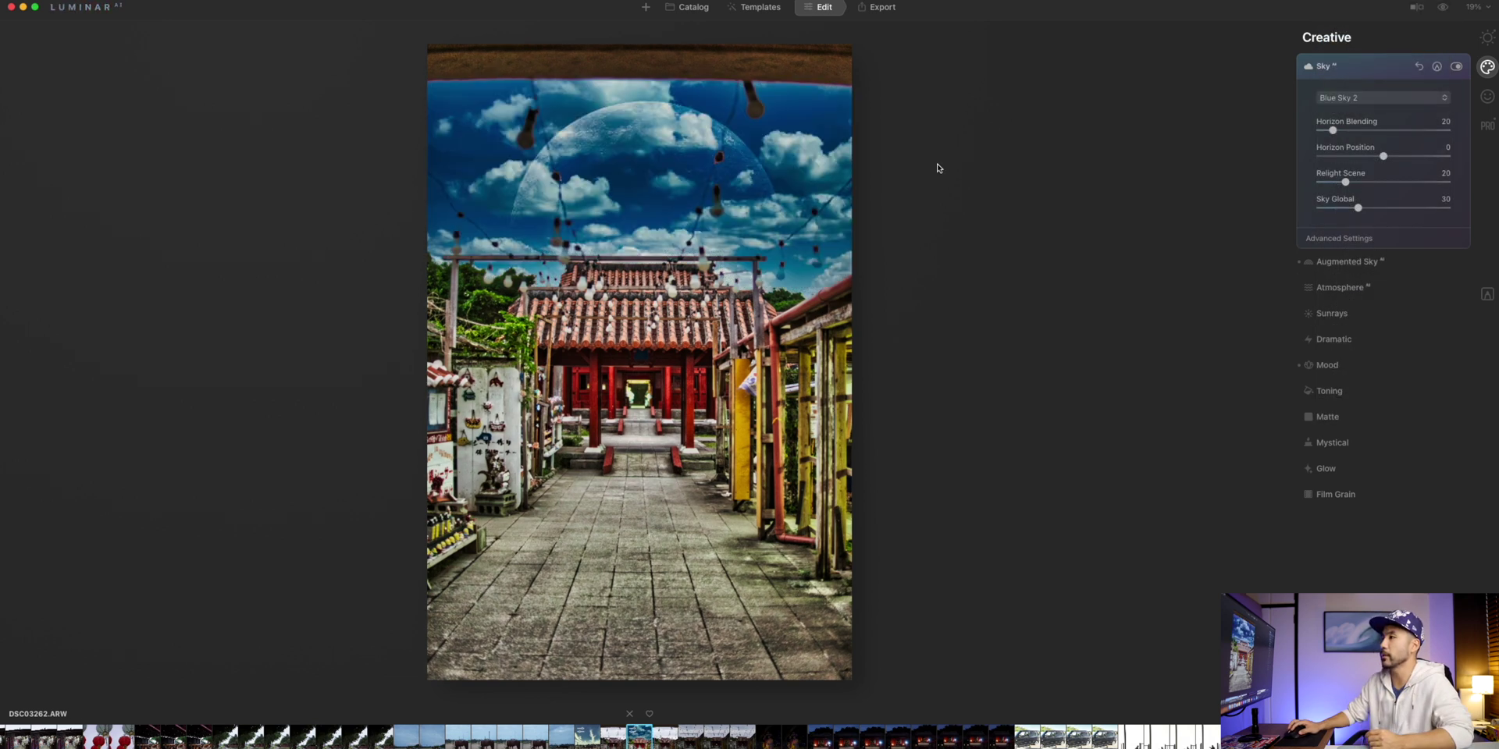
{"action": "left_click", "coordinate": [1358, 98]}
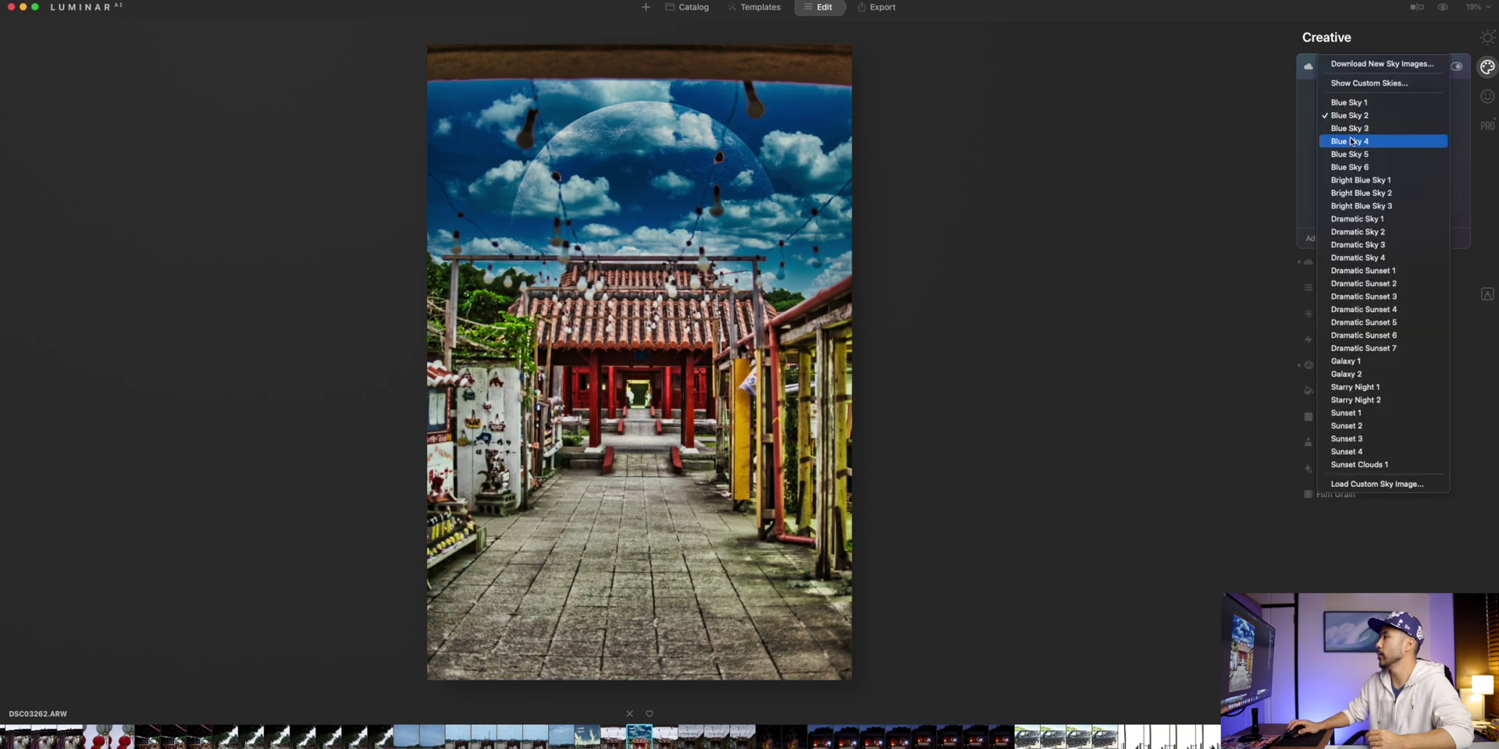
{"action": "left_click", "coordinate": [1352, 167]}
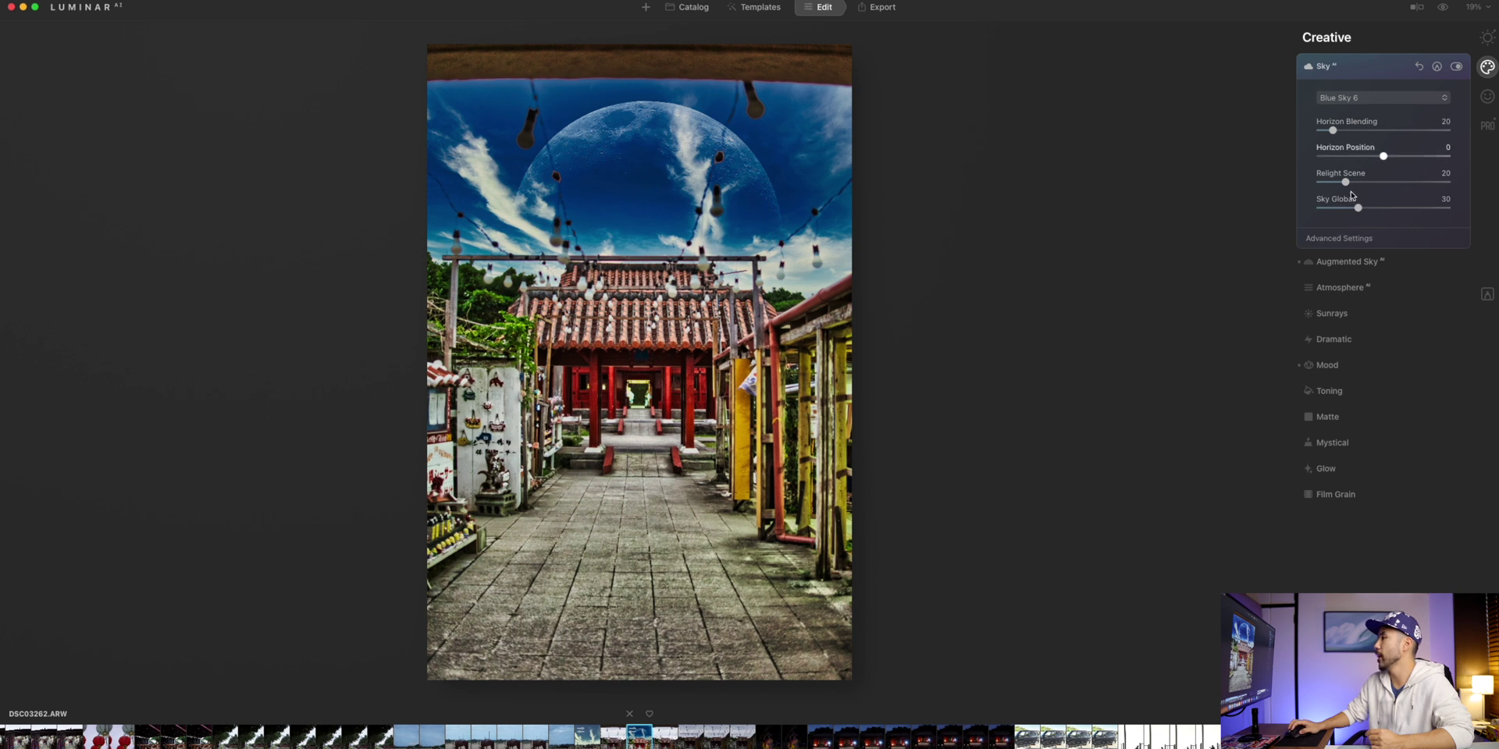
Step: Turn off the Augmented Sky effect that adds the moon
{"action": "left_click", "coordinate": [1350, 262]}
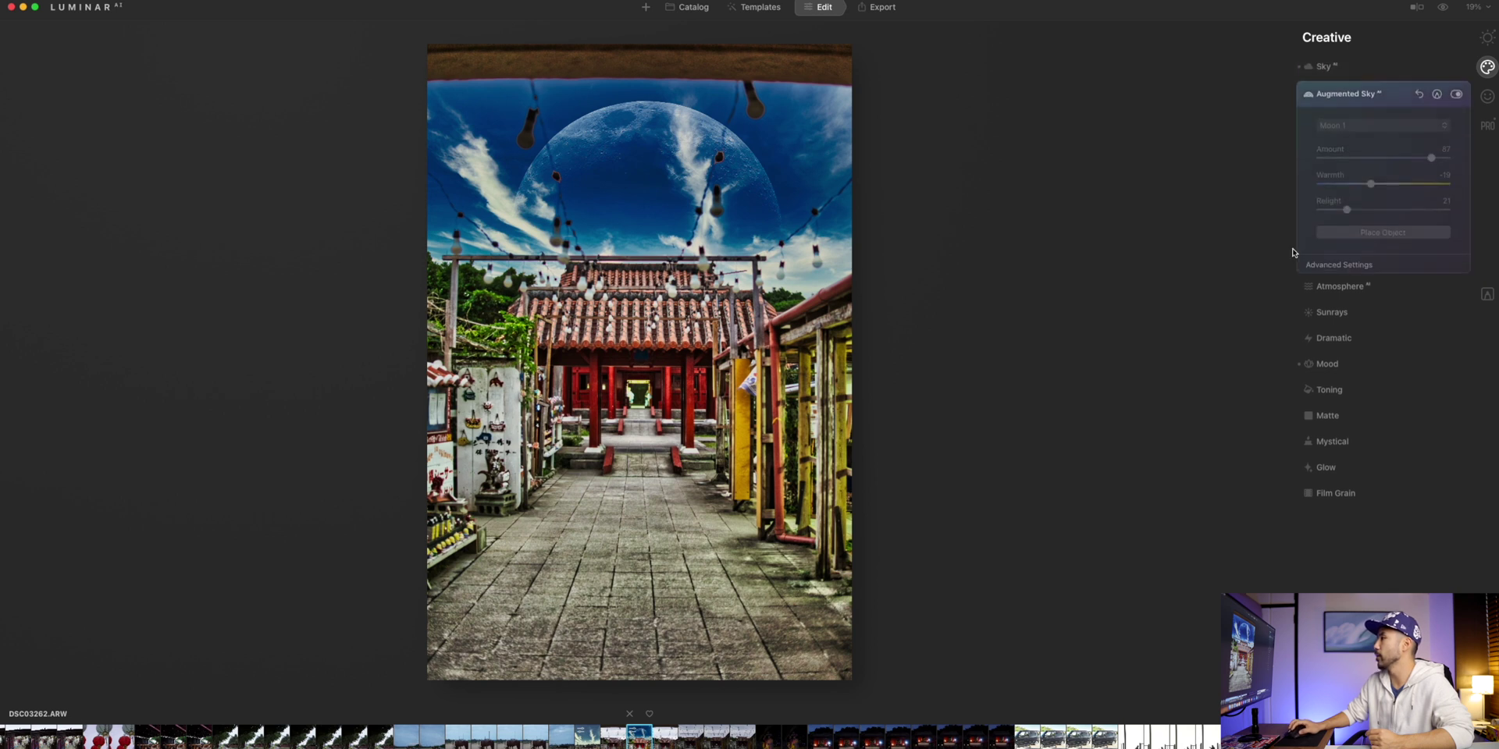
{"action": "left_click", "coordinate": [1456, 93]}
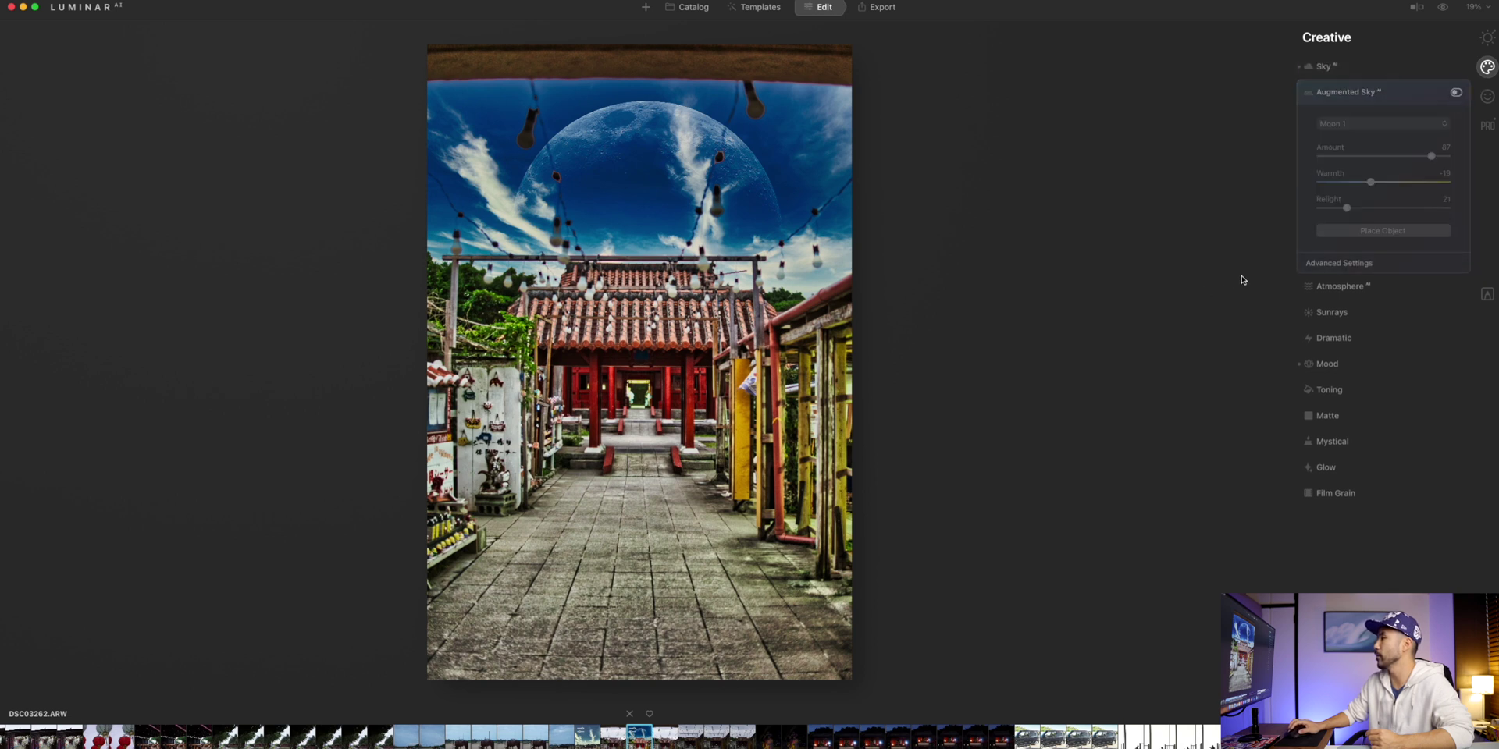
Step: Add fog with Atmosphere AI in Fog mode, trying Depth at 47 before setting Depth to 0 and Amount to 100
{"action": "left_click", "coordinate": [1319, 287]}
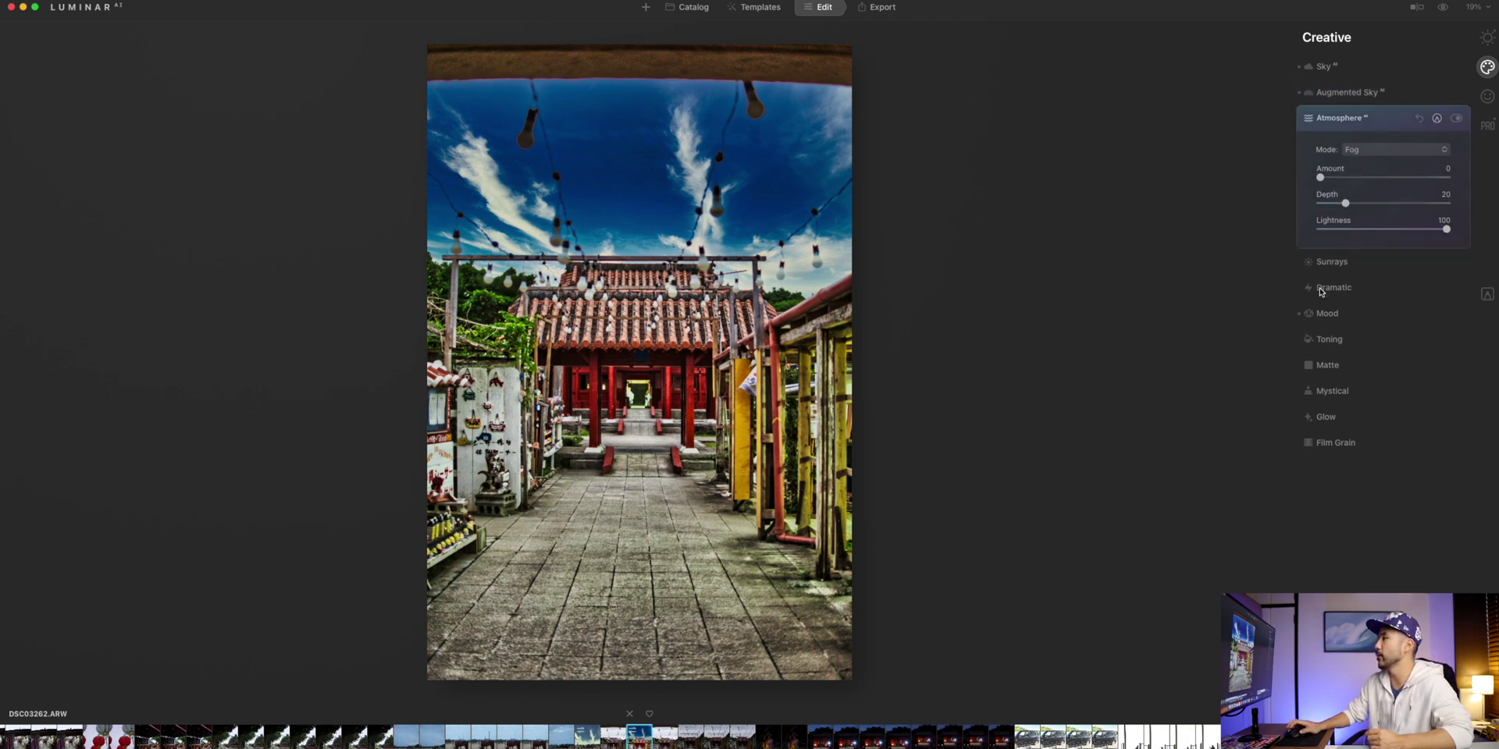
{"action": "left_click", "coordinate": [1374, 150]}
{"action": "left_click", "coordinate": [1380, 168]}
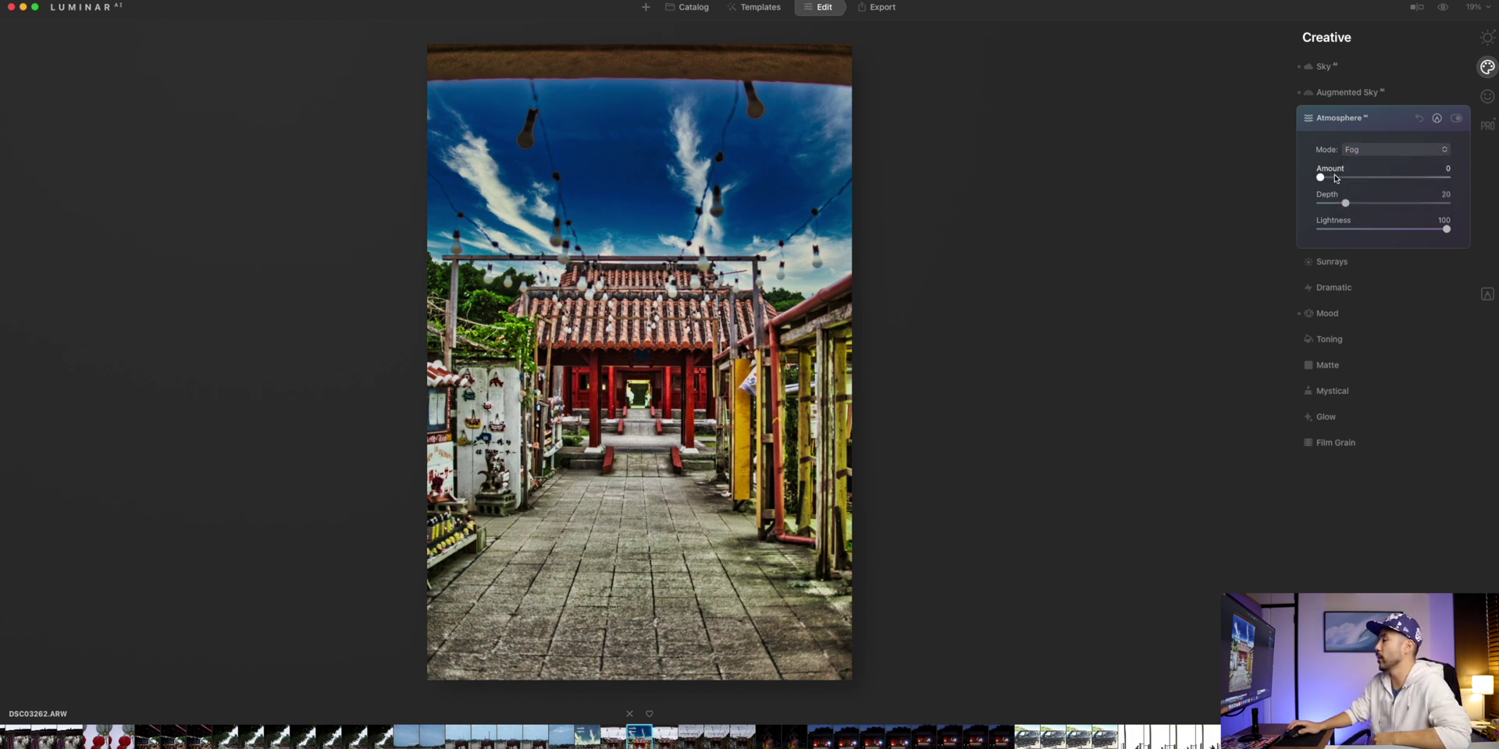
{"action": "left_click_drag", "start_coordinate": [1327, 179], "coordinate": [1403, 178]}
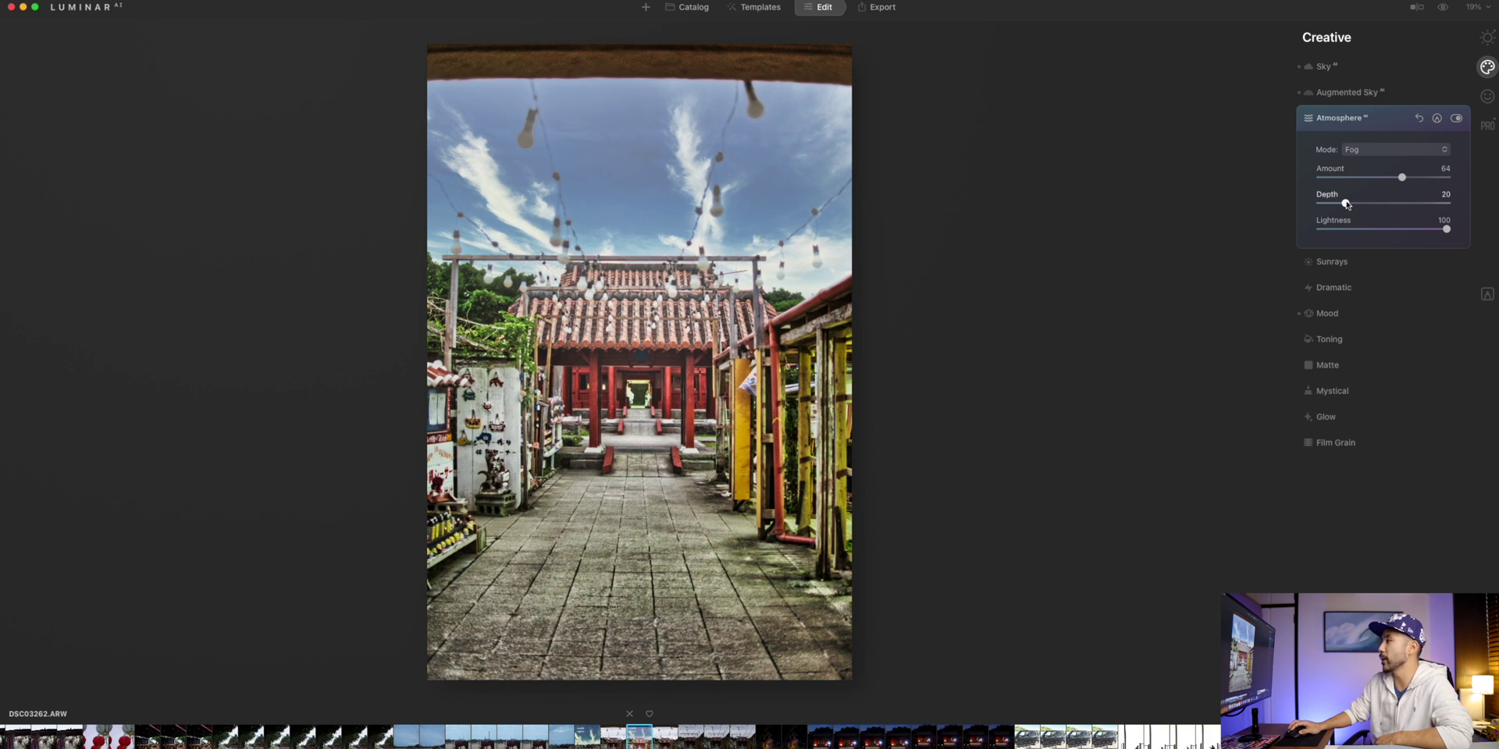
{"action": "left_click_drag", "start_coordinate": [1346, 205], "coordinate": [1369, 205]}
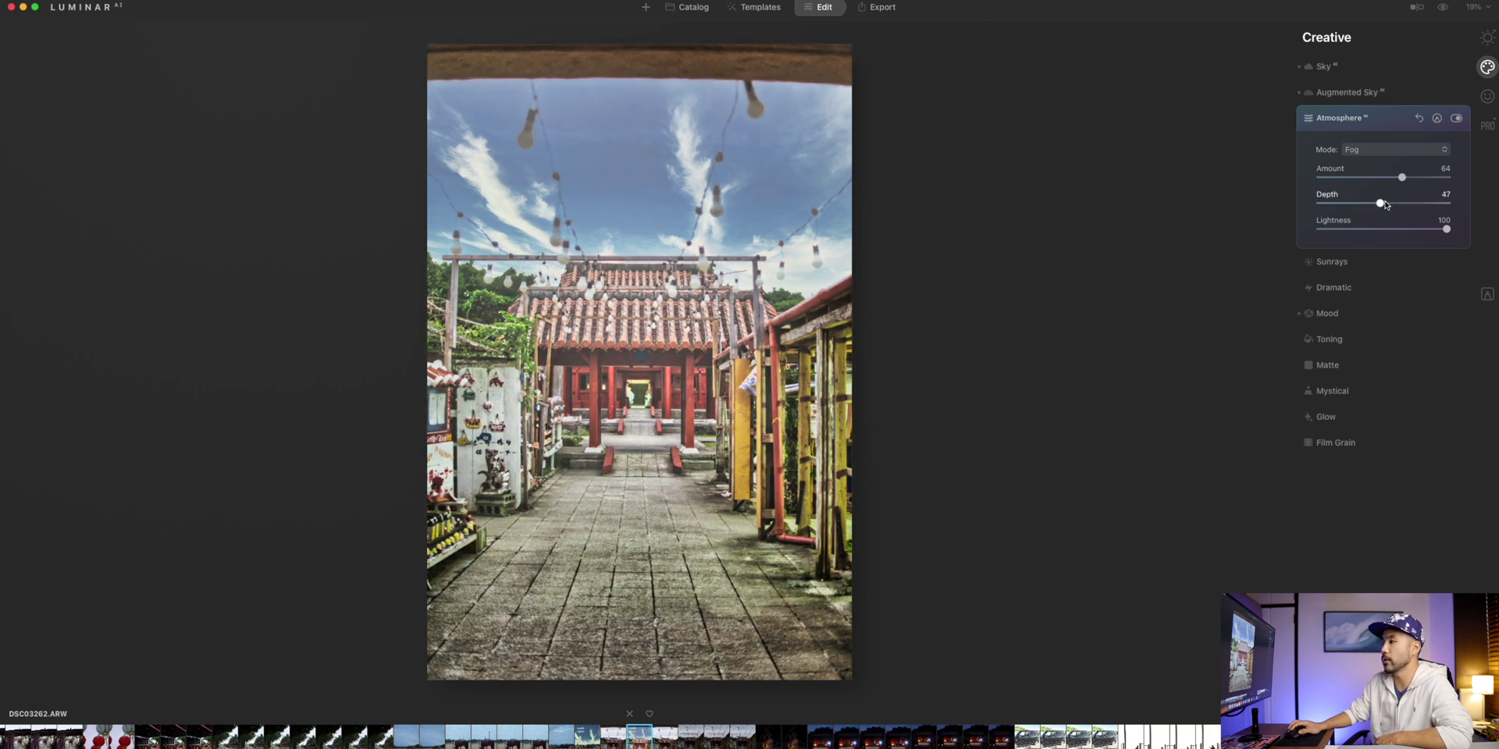
{"action": "double_click", "coordinate": [1413, 198]}
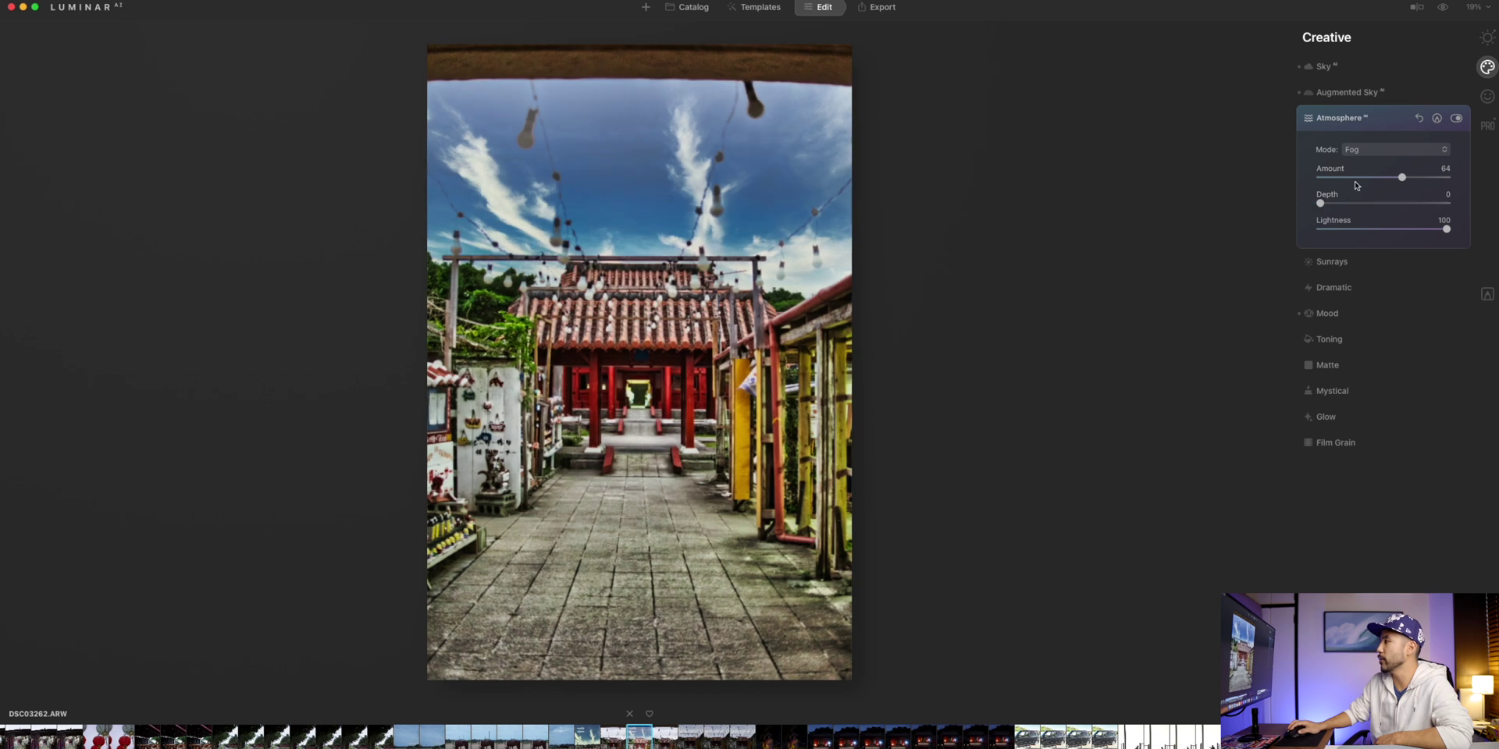
{"action": "left_click_drag", "start_coordinate": [1402, 178], "coordinate": [1450, 178]}
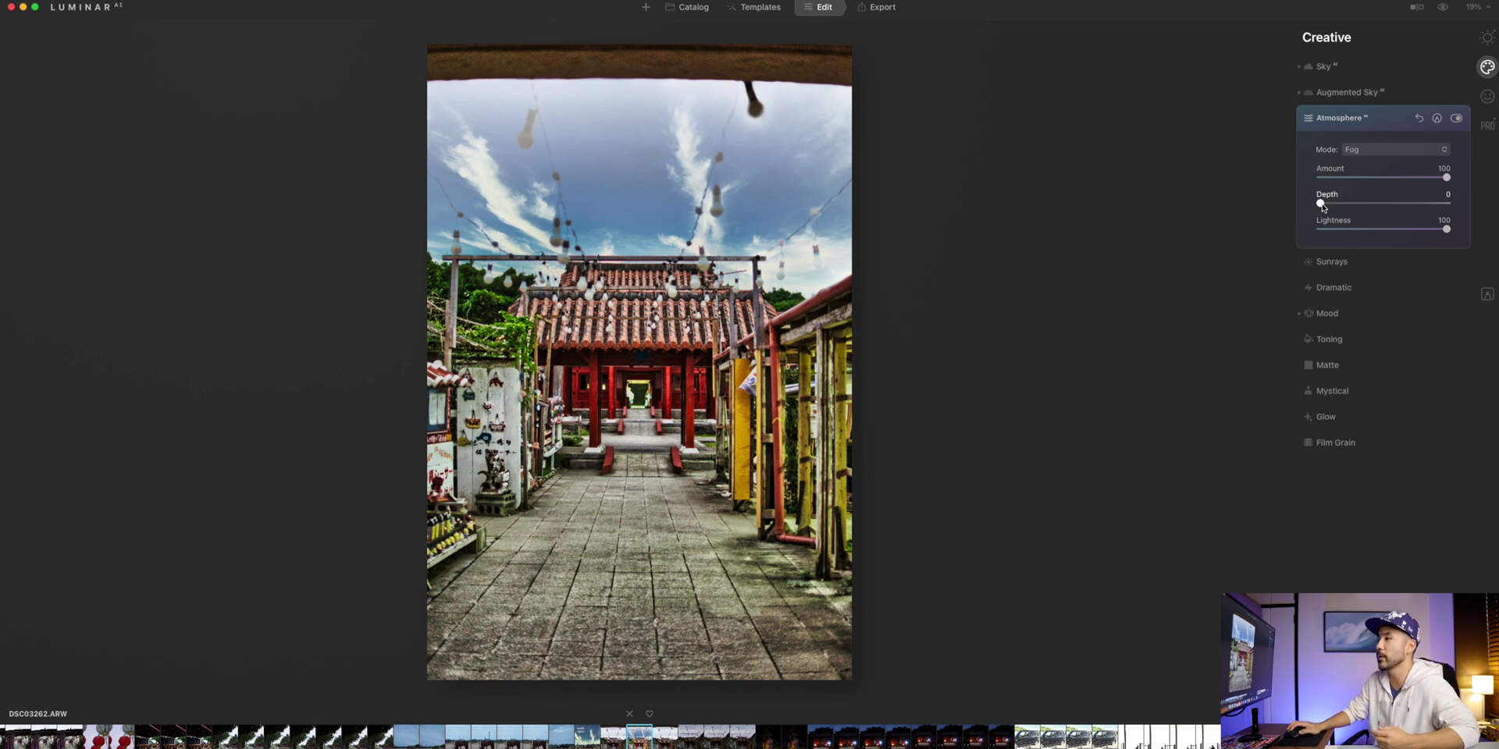
Step: Try the Atmosphere AI fog with Depth at 40 and 88, and turn the Atmosphere effect off
{"action": "left_click_drag", "start_coordinate": [1322, 206], "coordinate": [1378, 197]}
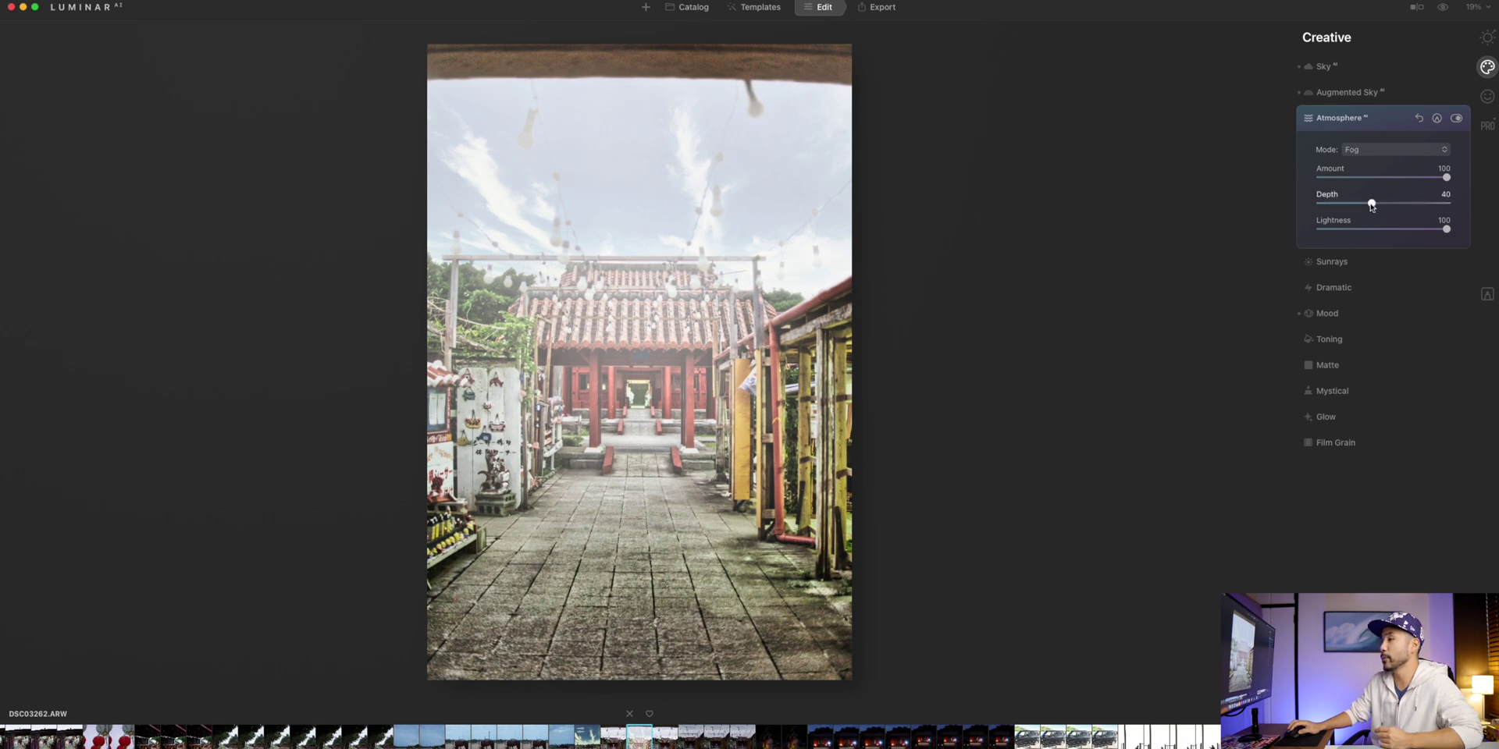
{"action": "left_click_drag", "start_coordinate": [1372, 204], "coordinate": [1441, 211]}
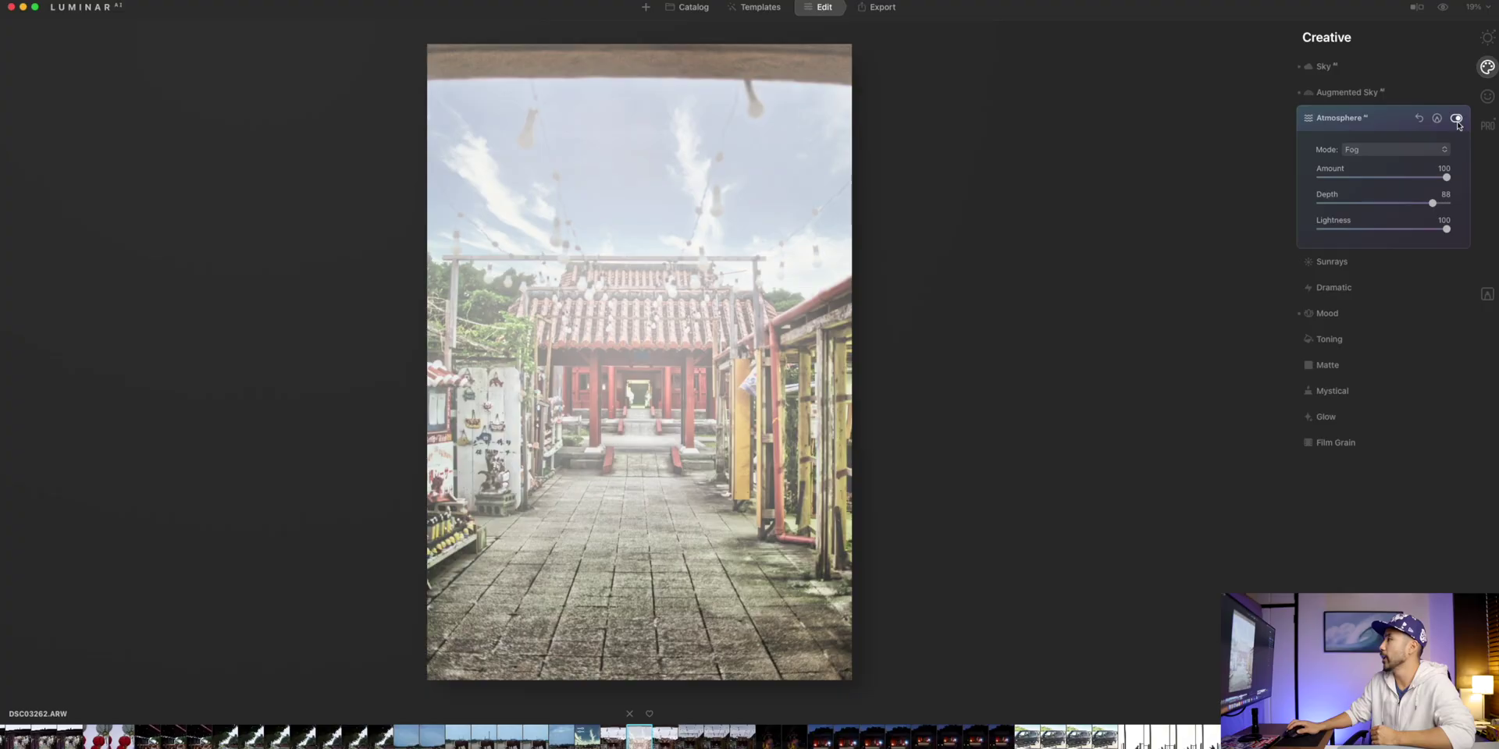
{"action": "left_click", "coordinate": [1456, 118]}
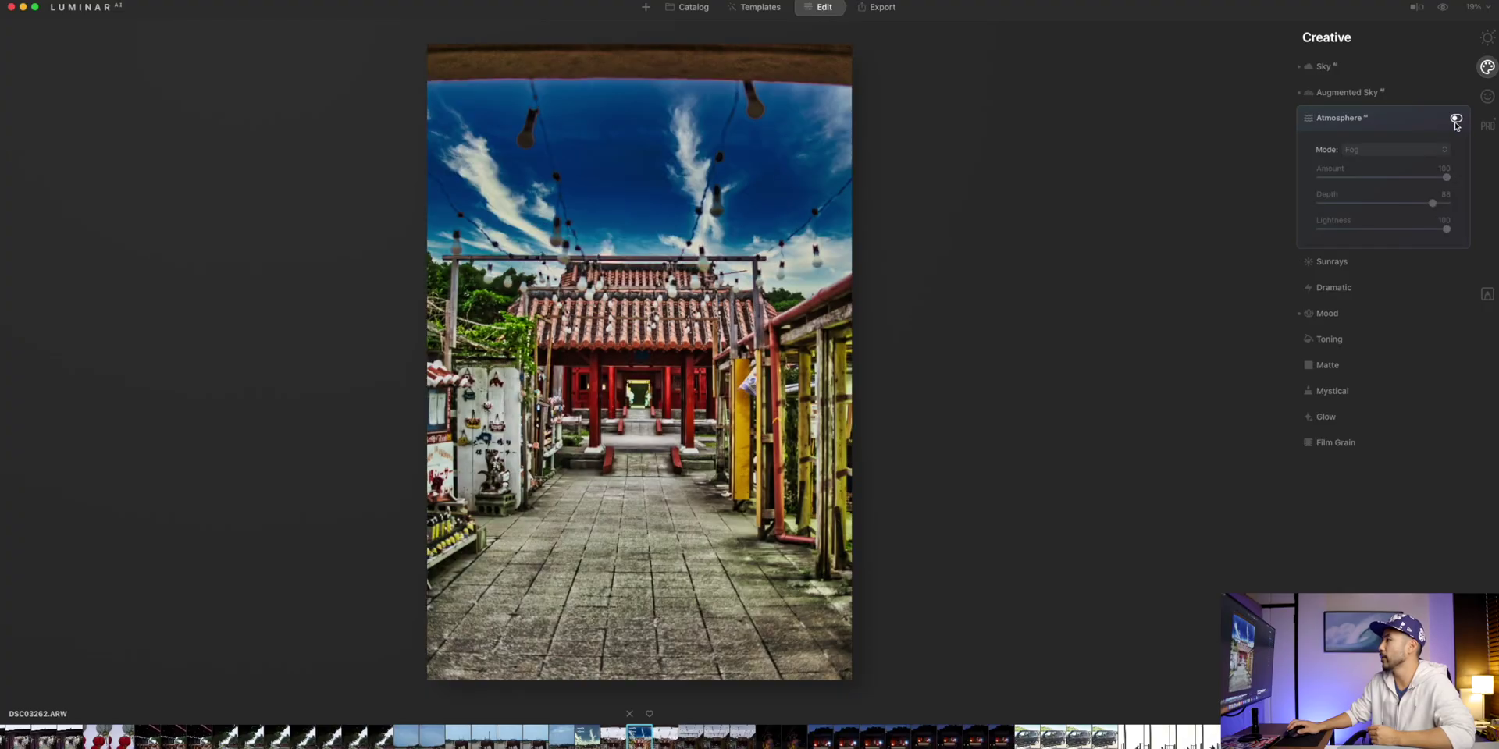
Step: Add Sunrays with the sun centre on the right part of the temple roof, Amount 72, Overall Look 40, Sunrays Length 59 and Penetration 50
{"action": "left_click", "coordinate": [1343, 264]}
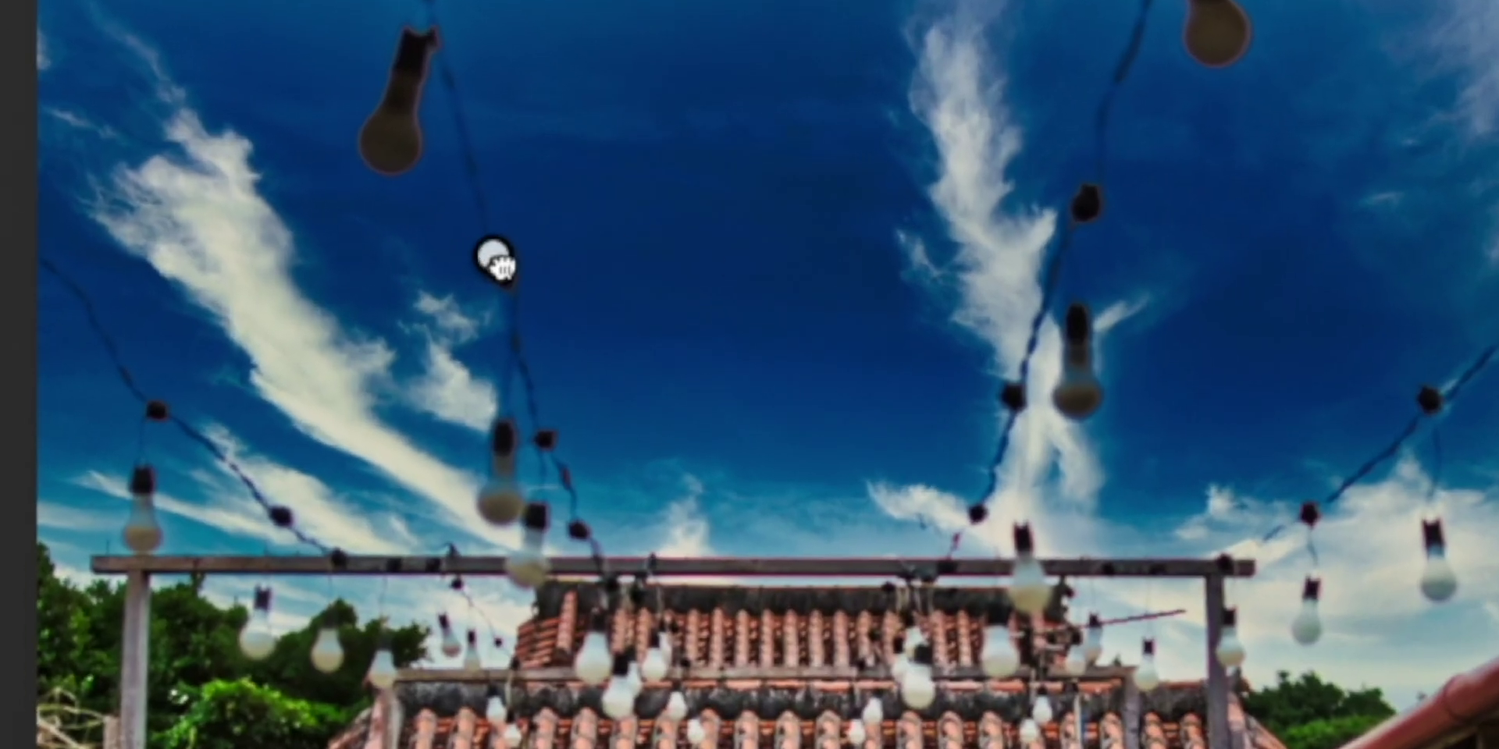
{"action": "left_click_drag", "start_coordinate": [554, 172], "coordinate": [647, 174]}
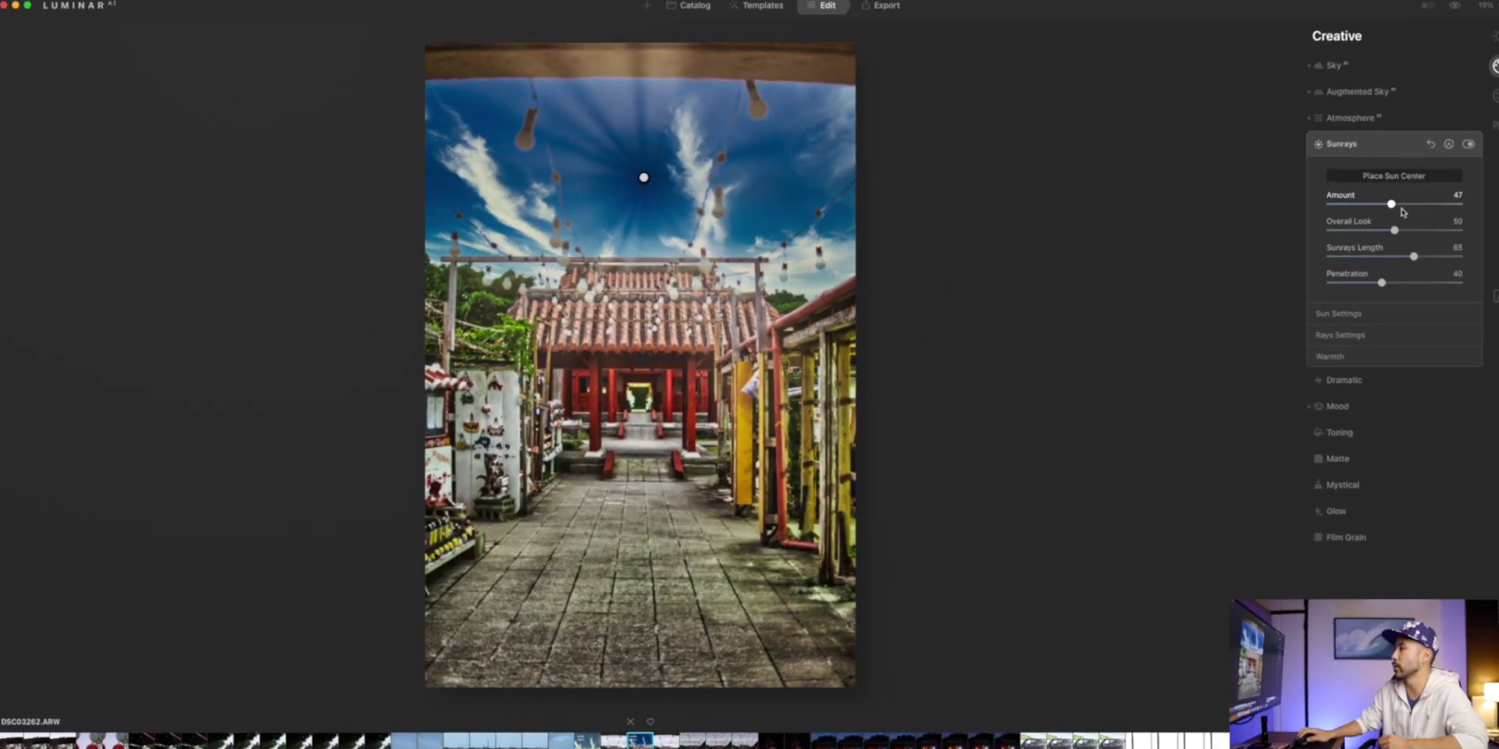
{"action": "left_click_drag", "start_coordinate": [1420, 207], "coordinate": [1424, 207]}
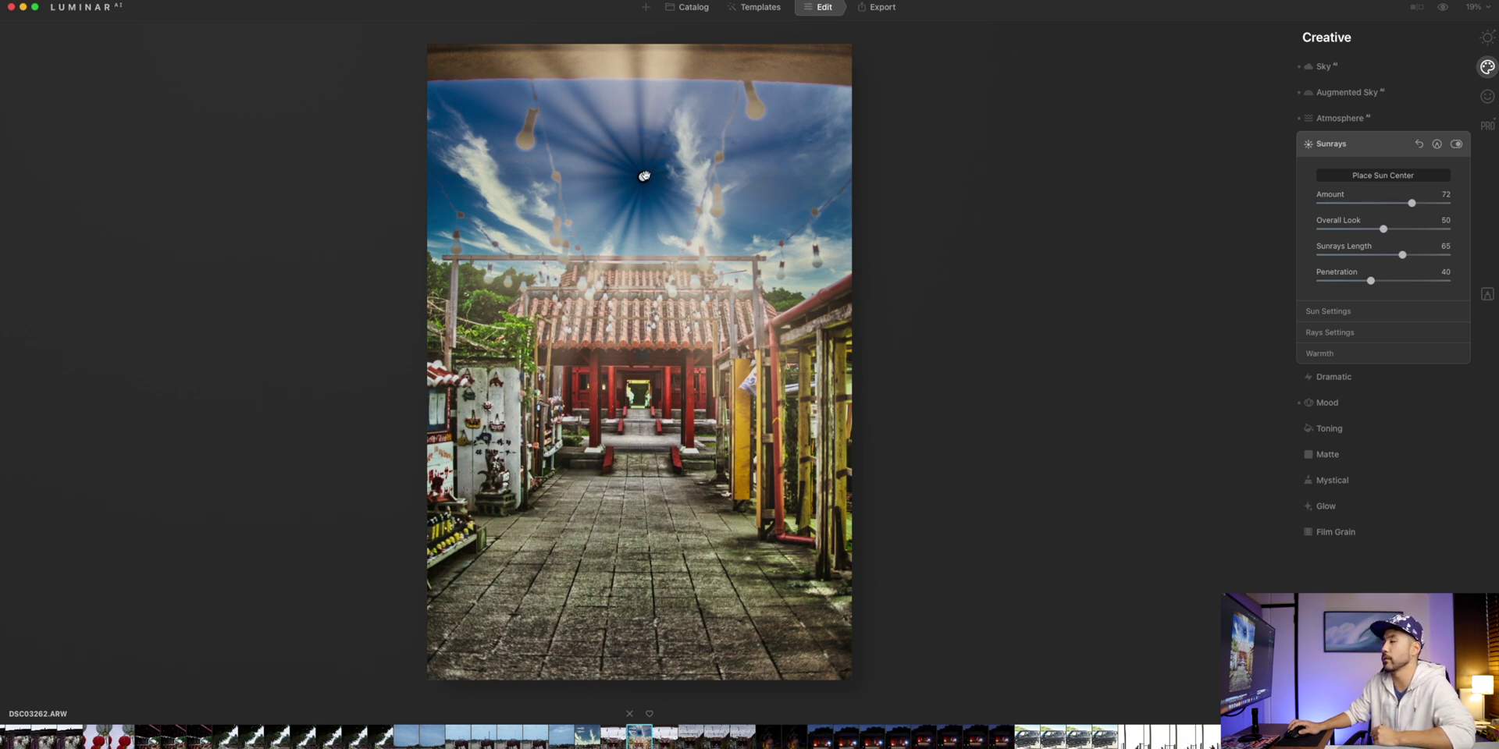
{"action": "left_click_drag", "start_coordinate": [648, 179], "coordinate": [640, 245]}
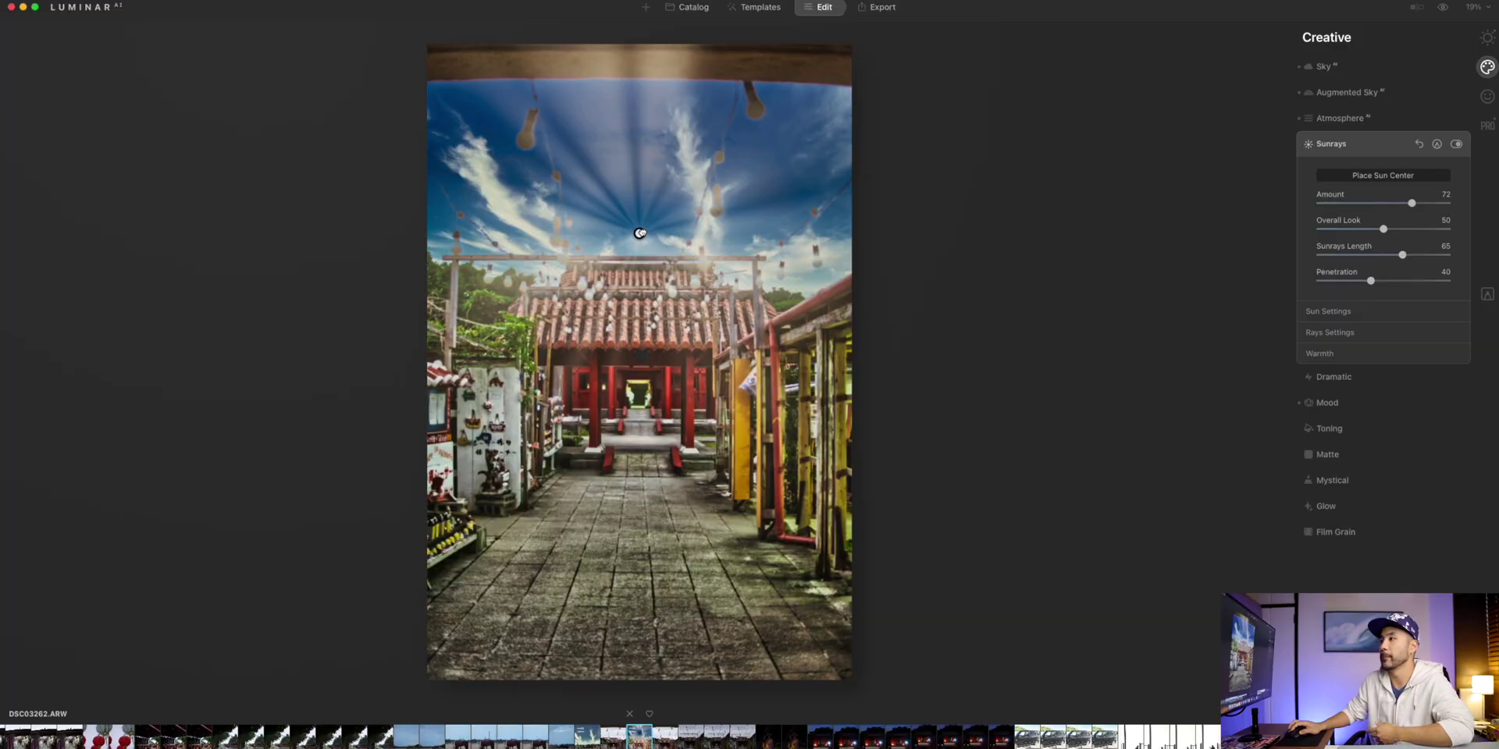
{"action": "mouse_move", "coordinate": [636, 234]}
{"action": "left_mouse_down"}
{"action": "mouse_move", "coordinate": [570, 273]}
{"action": "mouse_move", "coordinate": [697, 279]}
{"action": "left_mouse_up"}
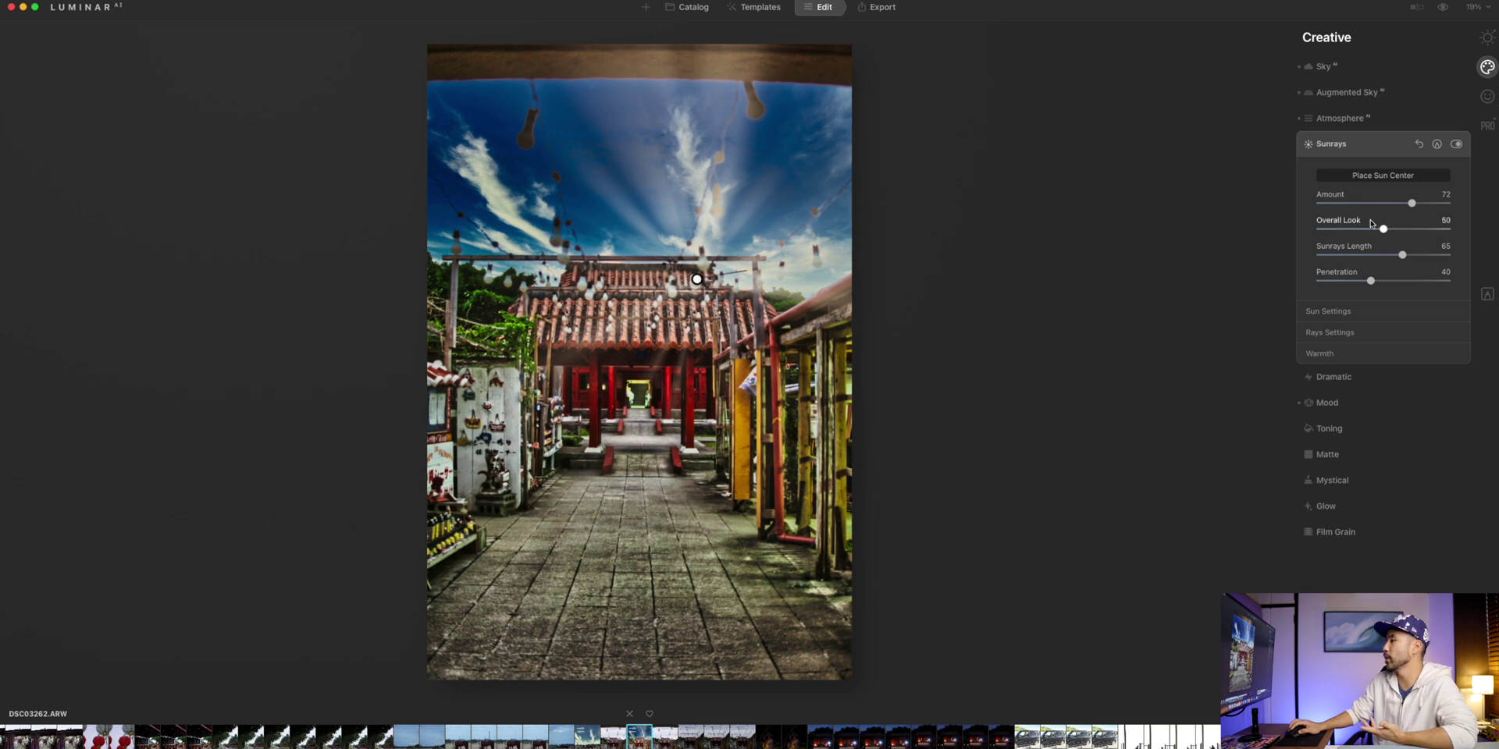
{"action": "left_click_drag", "start_coordinate": [1402, 230], "coordinate": [1393, 256]}
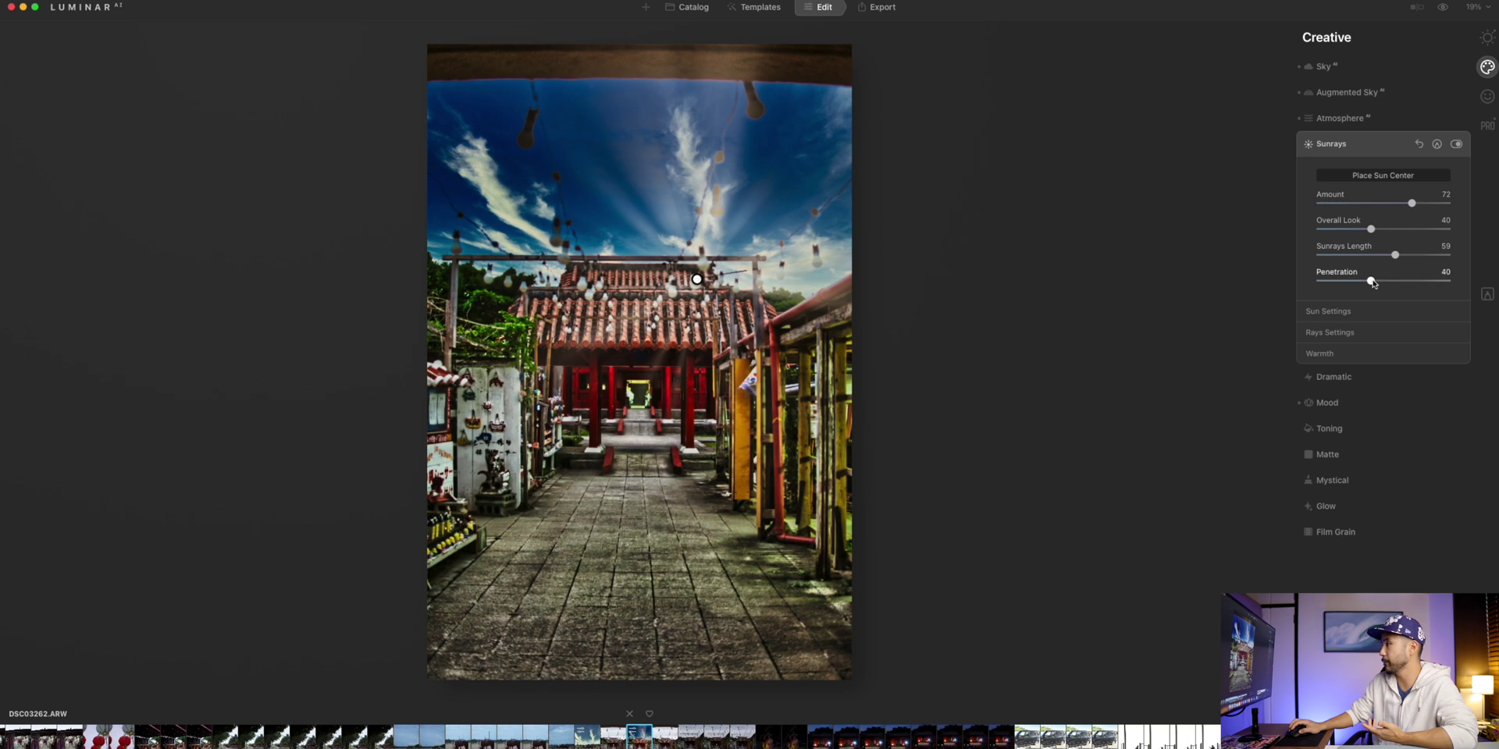
{"action": "mouse_move", "coordinate": [1395, 282]}
{"action": "left_mouse_down"}
{"action": "mouse_move", "coordinate": [1418, 283]}
{"action": "mouse_move", "coordinate": [1369, 283]}
{"action": "mouse_move", "coordinate": [1385, 282]}
{"action": "left_mouse_up"}
Step: Reveal the sun, rays and warmth settings of the Sunrays effect, and switch to the Portrait tools
{"action": "left_click", "coordinate": [1334, 313]}
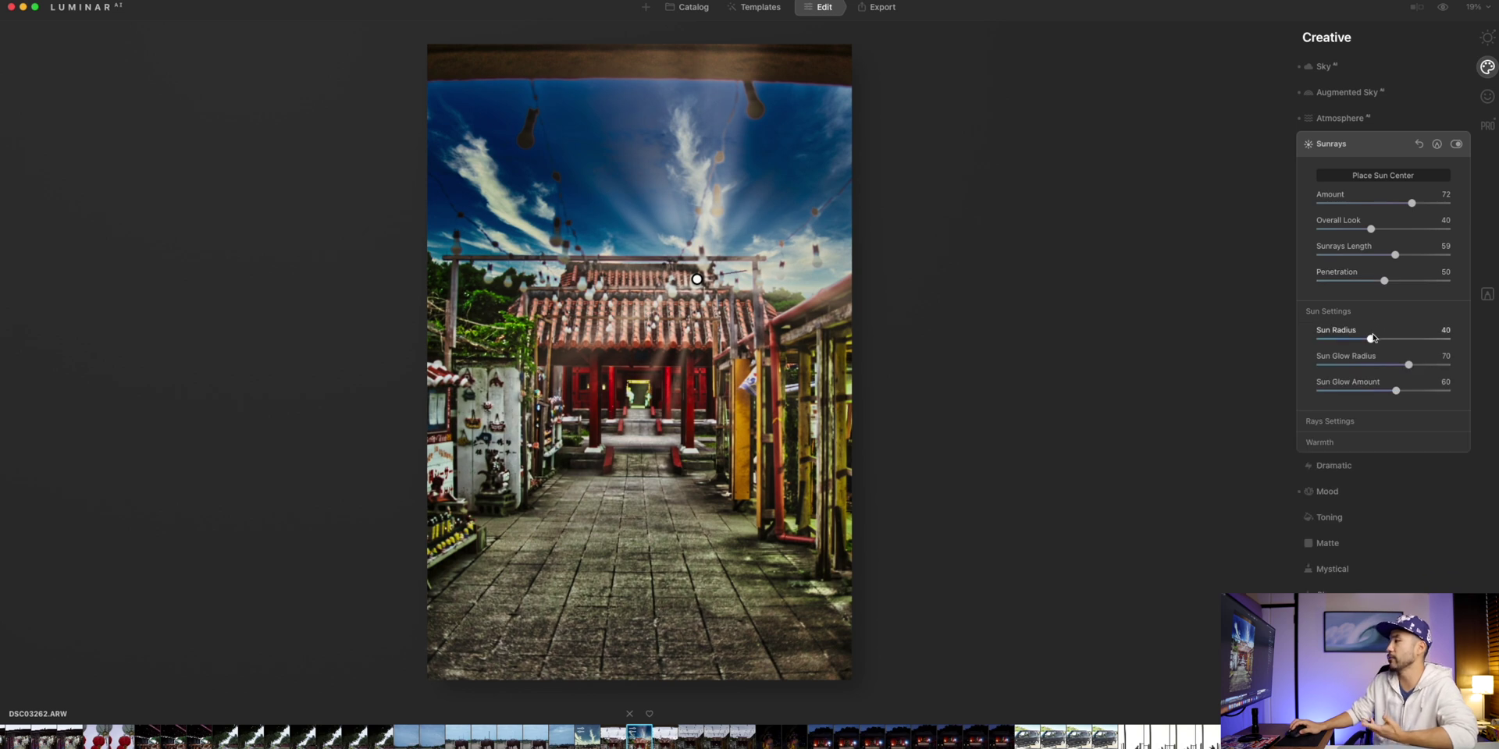
{"action": "left_click", "coordinate": [1341, 422]}
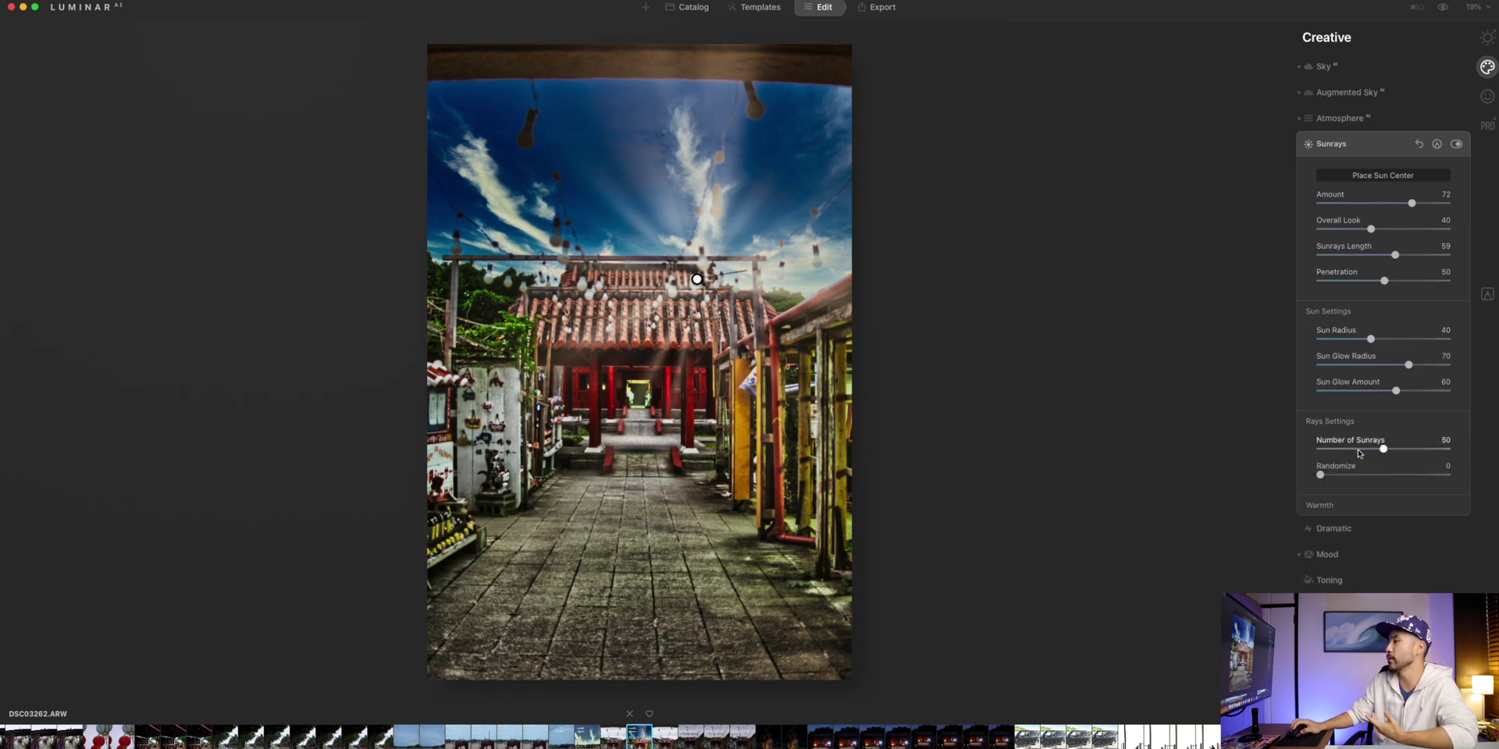
{"action": "left_click", "coordinate": [1328, 509]}
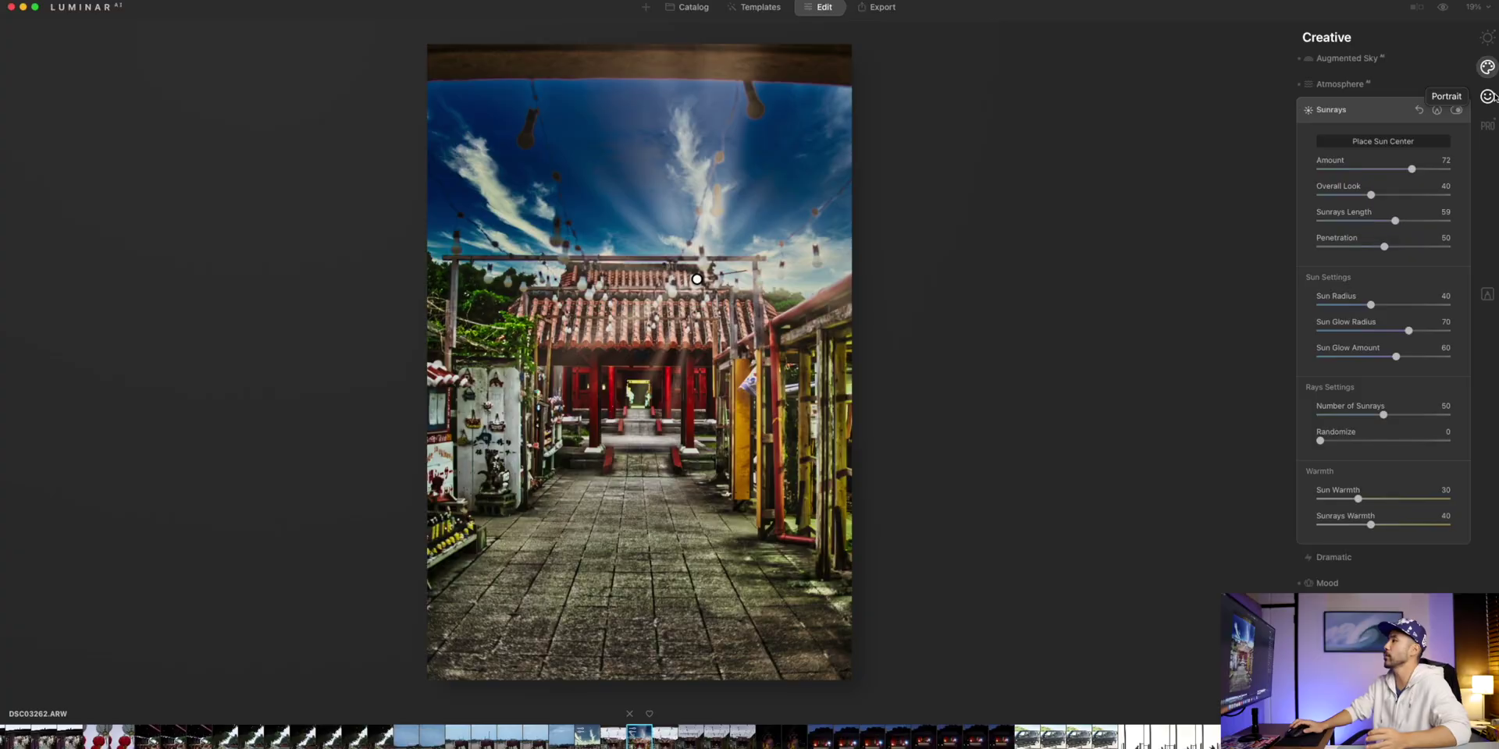
{"action": "left_click", "coordinate": [1487, 96]}
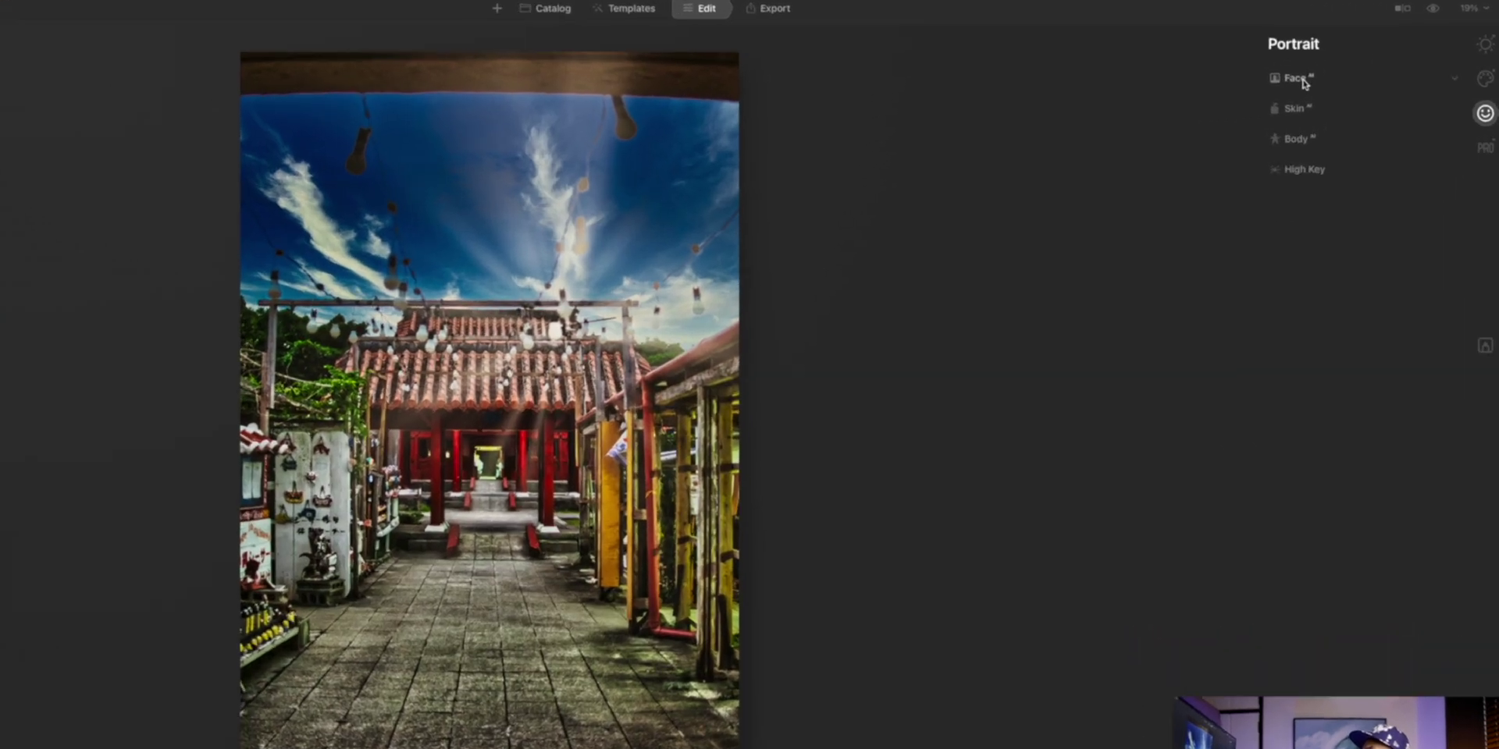